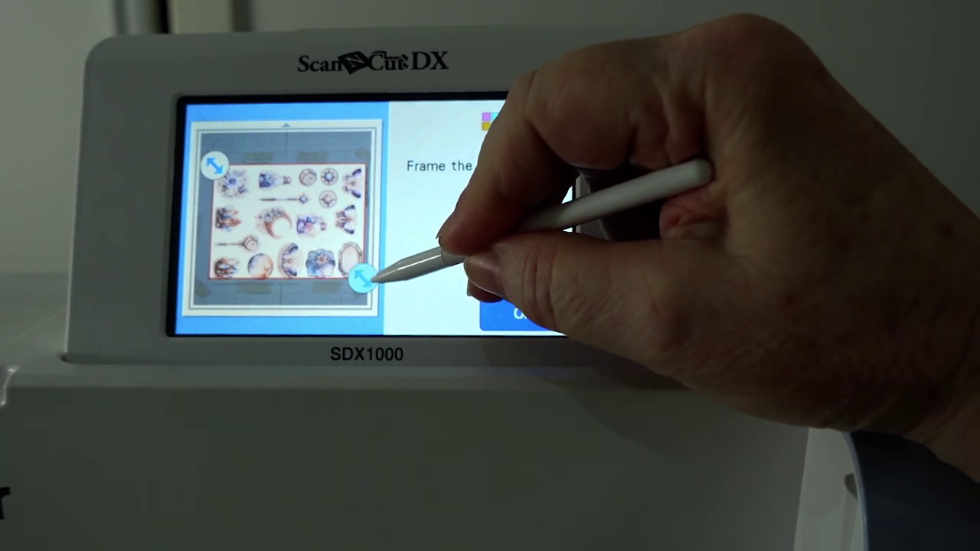
Step: Frame the block of scanned stickers as the area for cut-line detection and accept it
drag(376, 282, 371, 281)
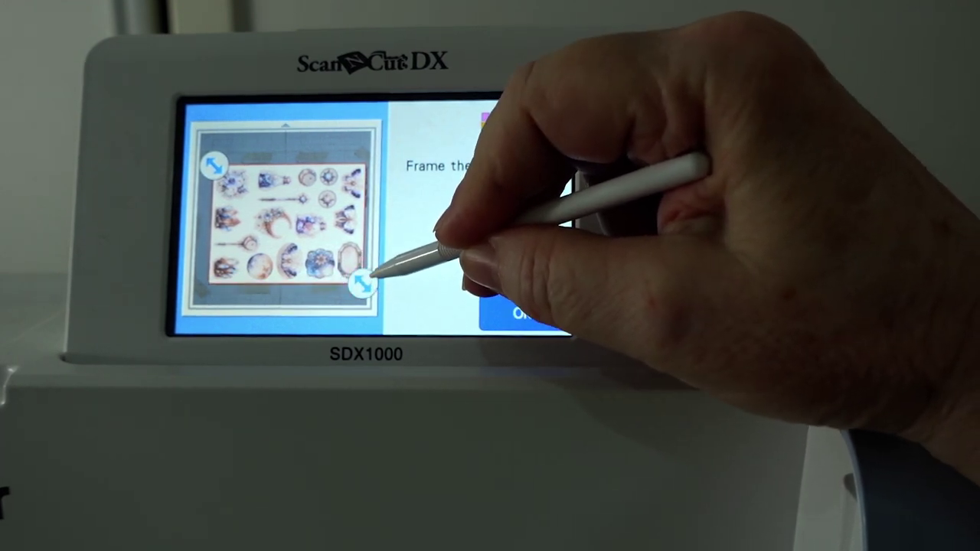
click(526, 313)
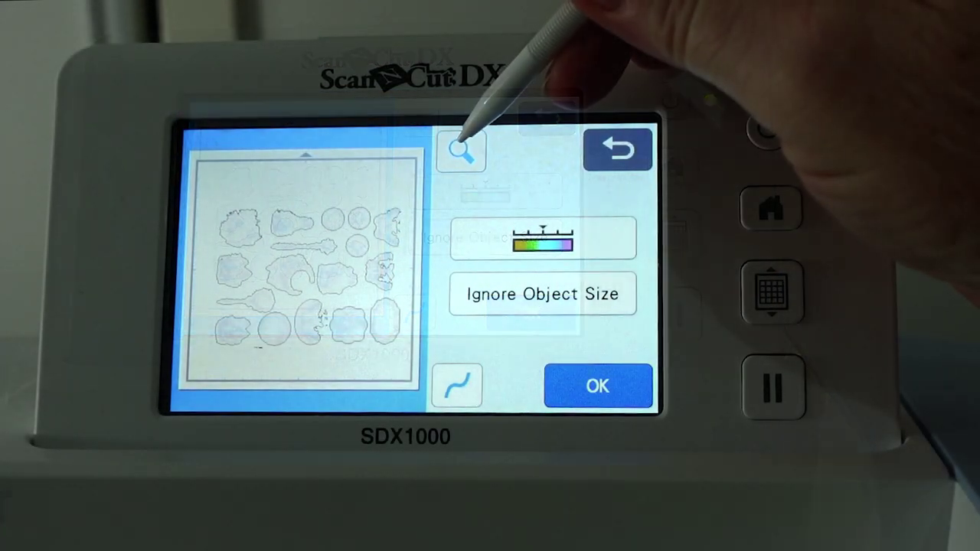
Step: Magnify the detected cut lines to 400% and examine the outlines around the individual stickers
click(461, 150)
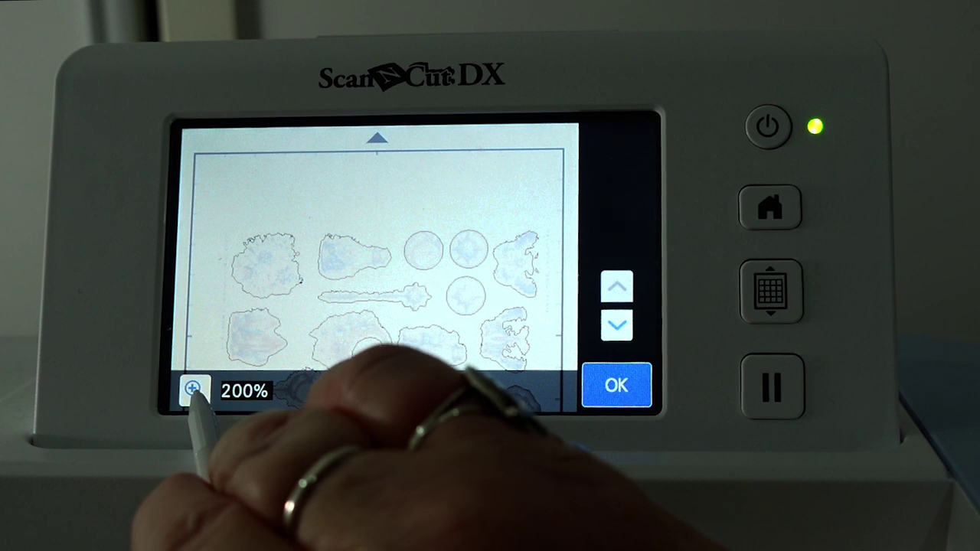
click(196, 391)
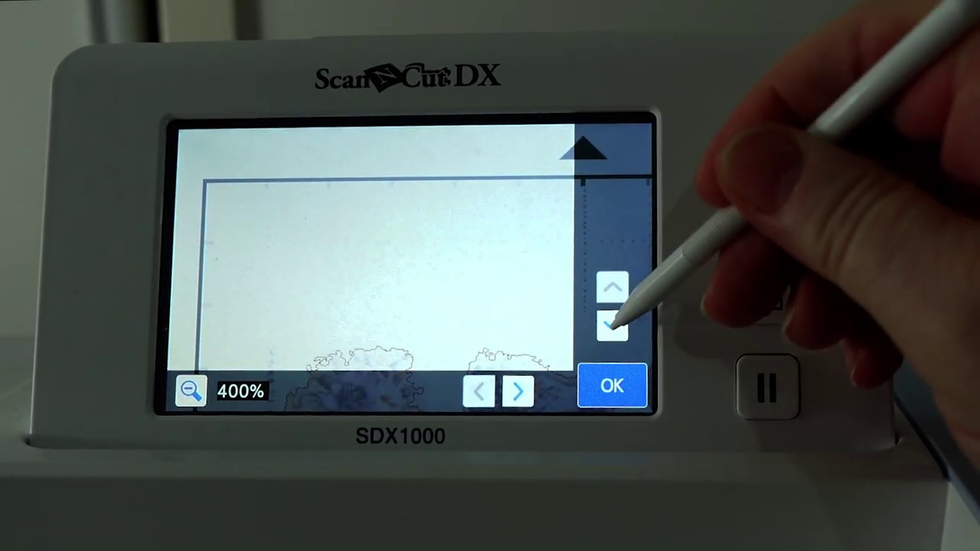
click(621, 324)
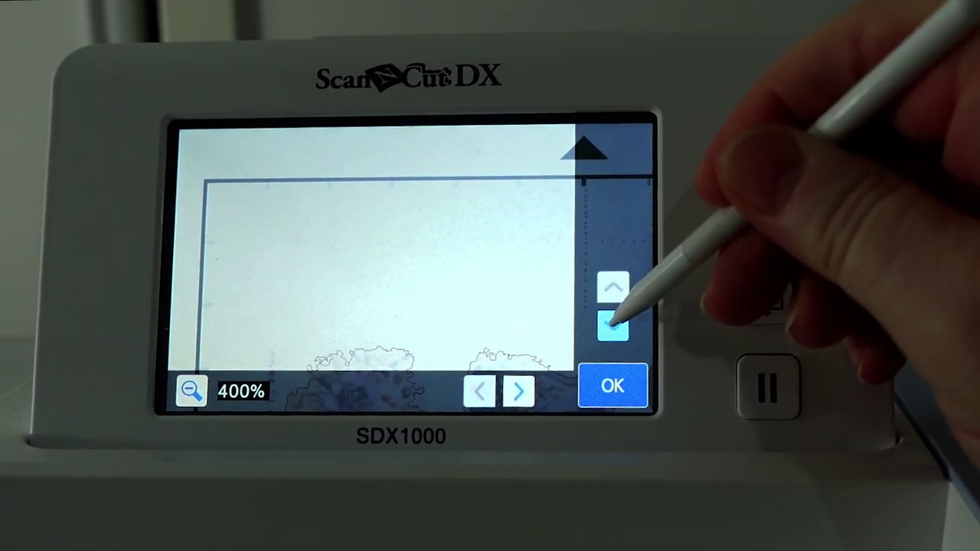
click(615, 324)
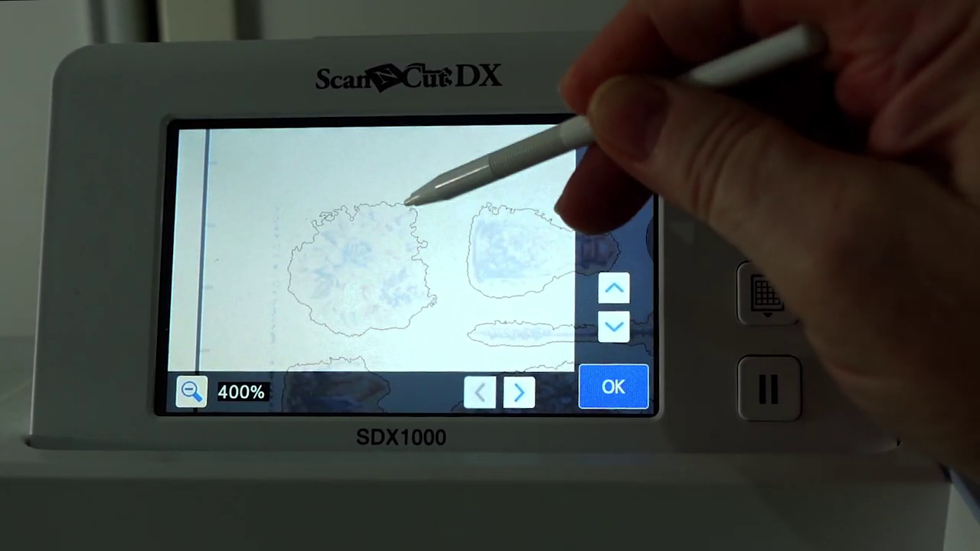
click(518, 392)
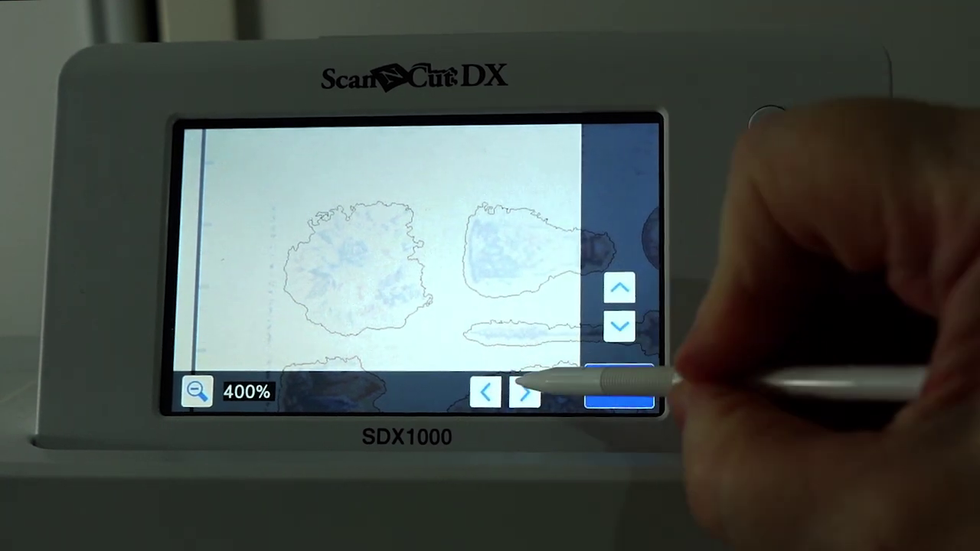
click(524, 393)
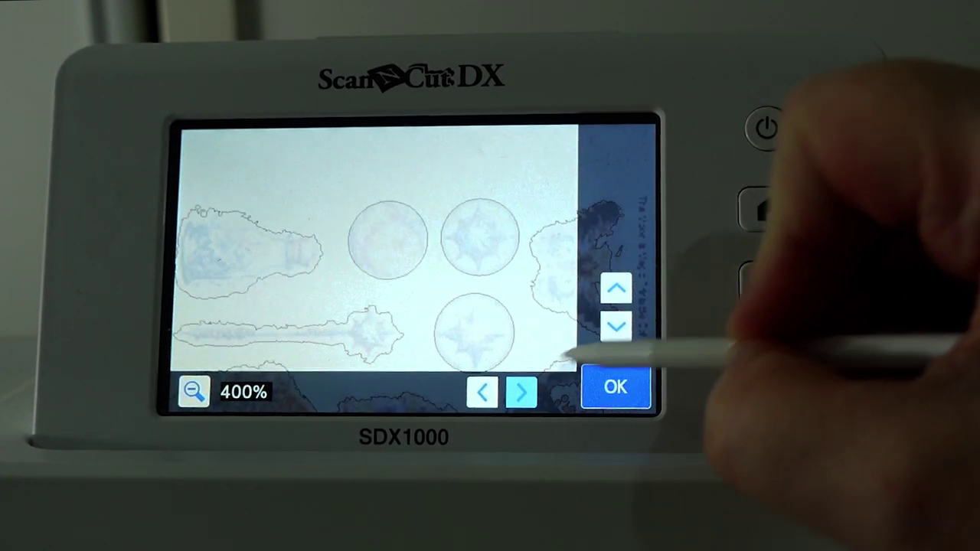
click(618, 328)
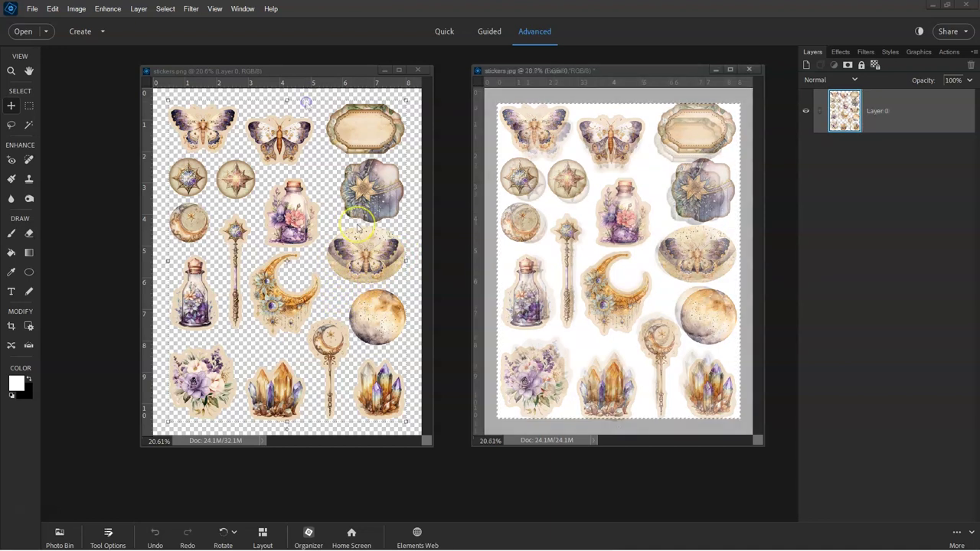
Step: Load the sticker shapes of stickers.png as a selection and examine how the selection follows their edges
ctrl+click(844, 111)
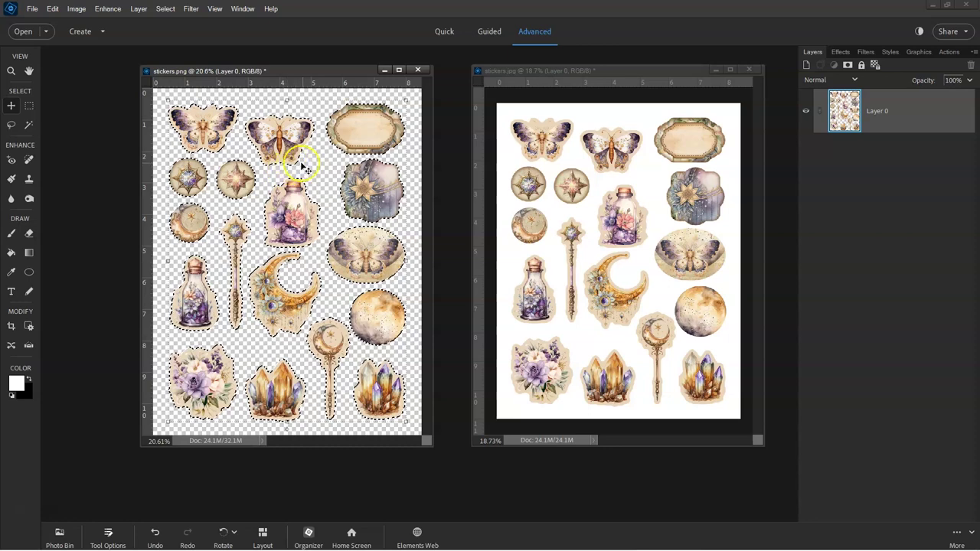
scroll(288, 173, up, 3)
scroll(288, 175, up, 2)
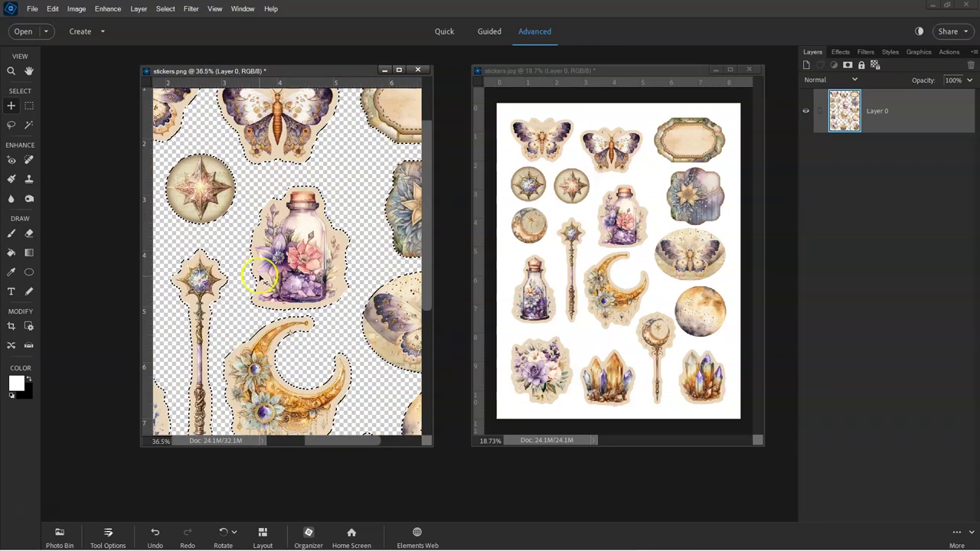
scroll(270, 291, down, 3)
scroll(272, 288, down, 1)
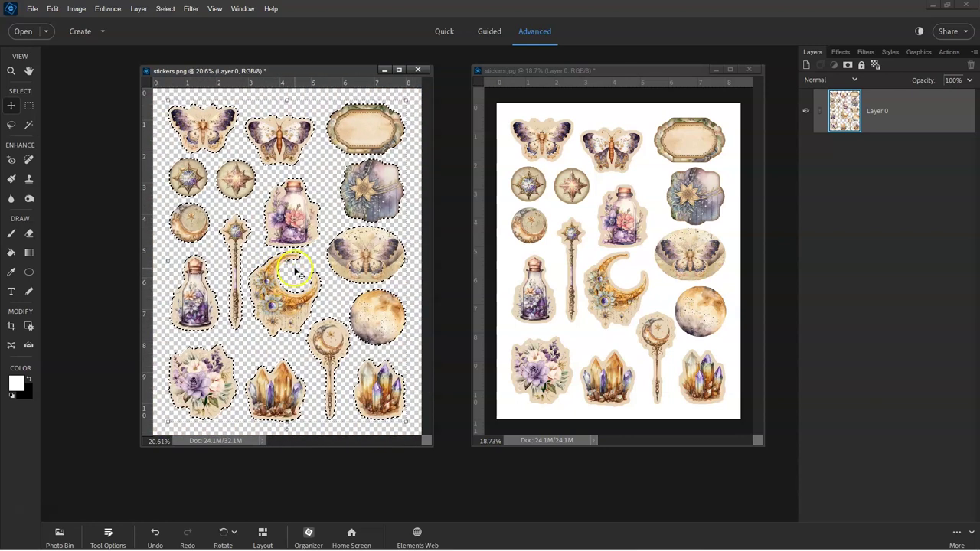
Step: Undo the changes to stickers.jpg, convert its background into a regular layer and select the layer's entire contents
click(613, 276)
key(ctrl+z)
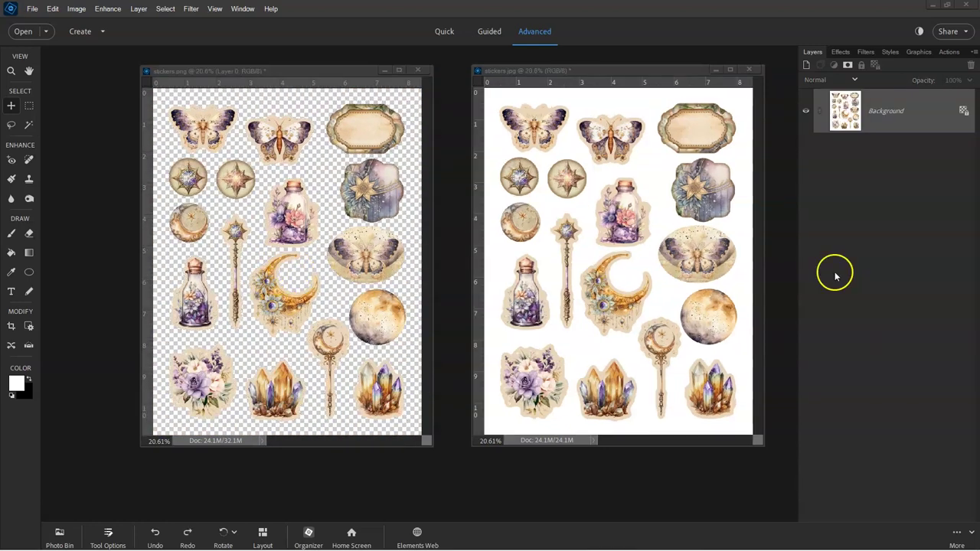
click(653, 171)
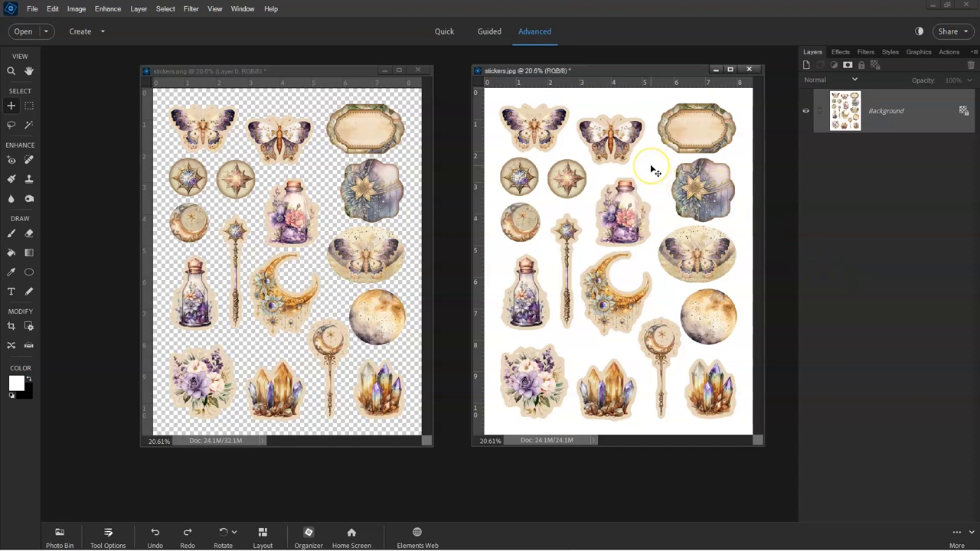
click(966, 113)
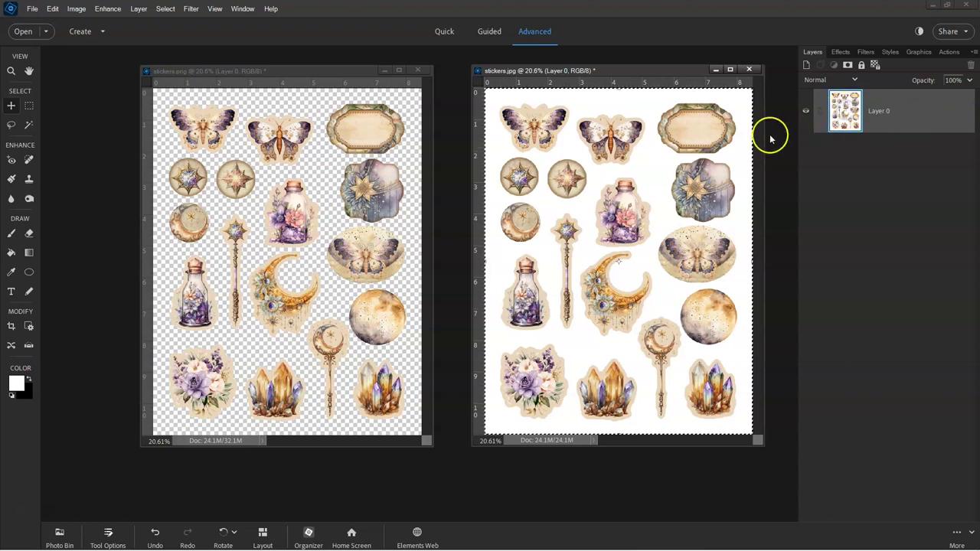
key(ctrl+a)
key(ctrl+t)
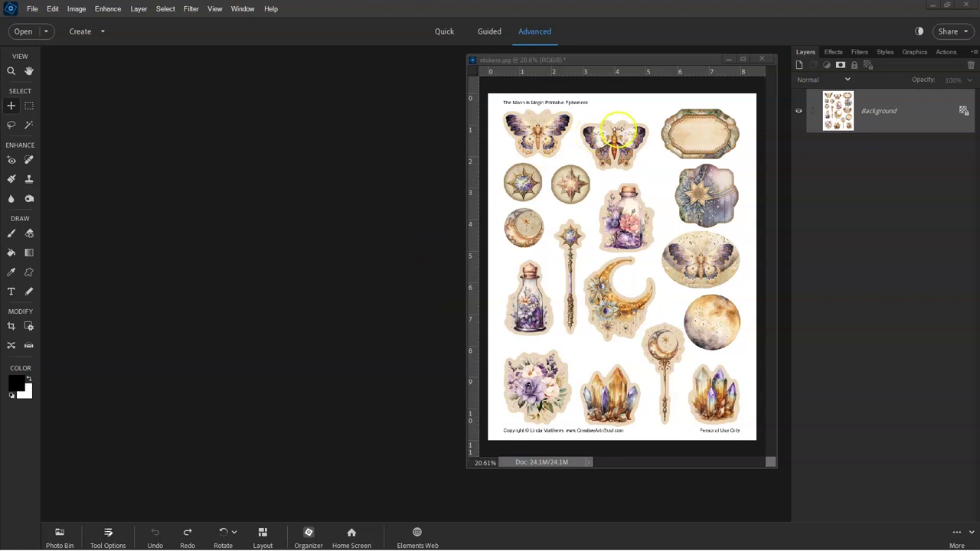
Step: Unlock the background layer of stickers.jpg and remove the white around the stickers with the contiguous Magic Eraser at tolerance 15
click(628, 117)
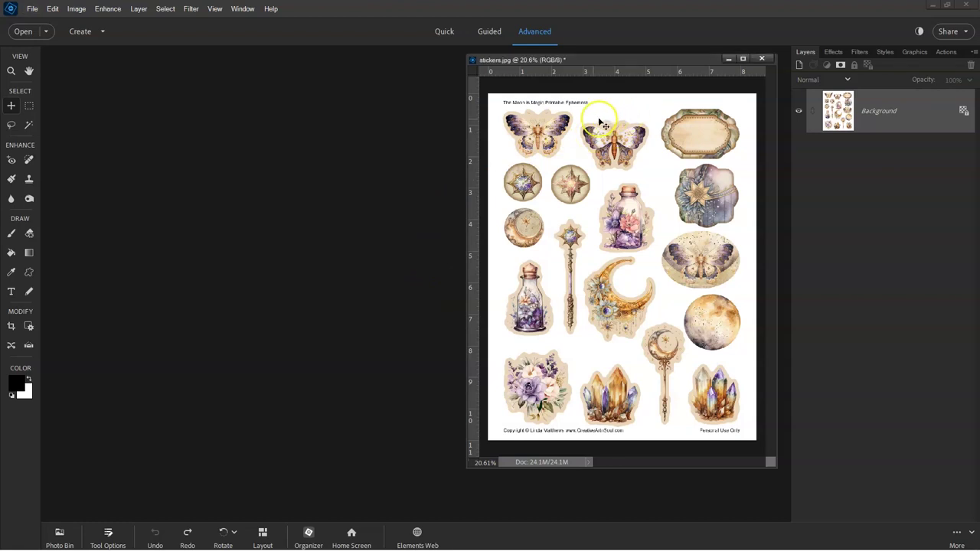
click(964, 113)
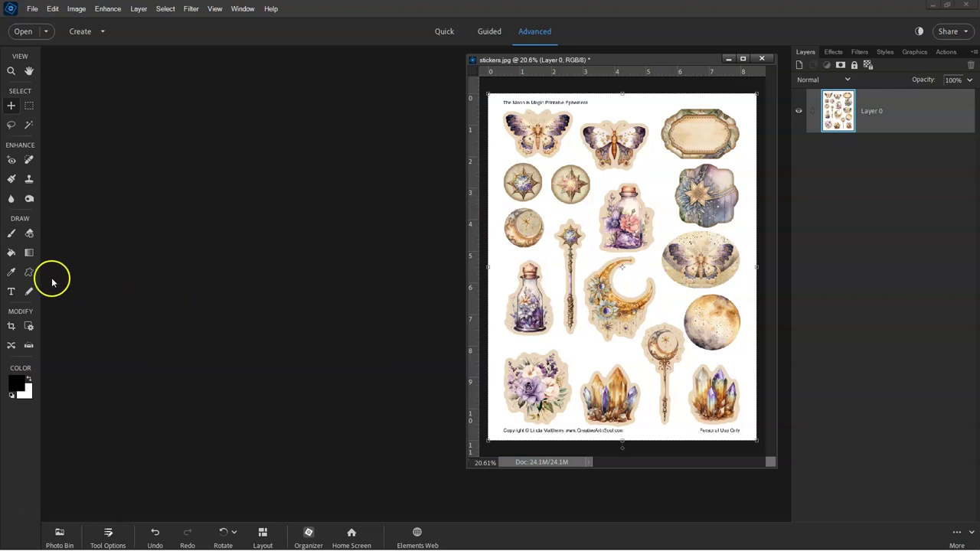
click(29, 272)
click(30, 234)
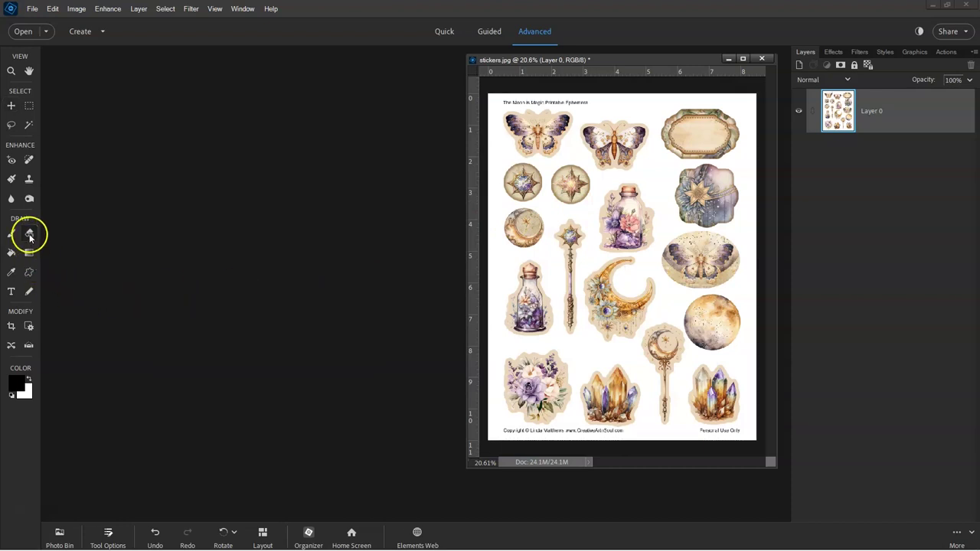
click(107, 530)
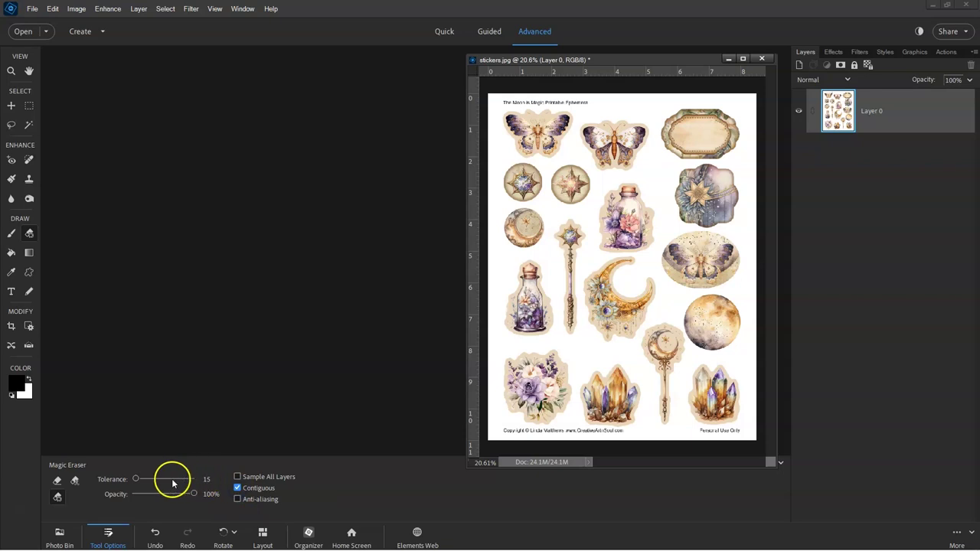
click(208, 479)
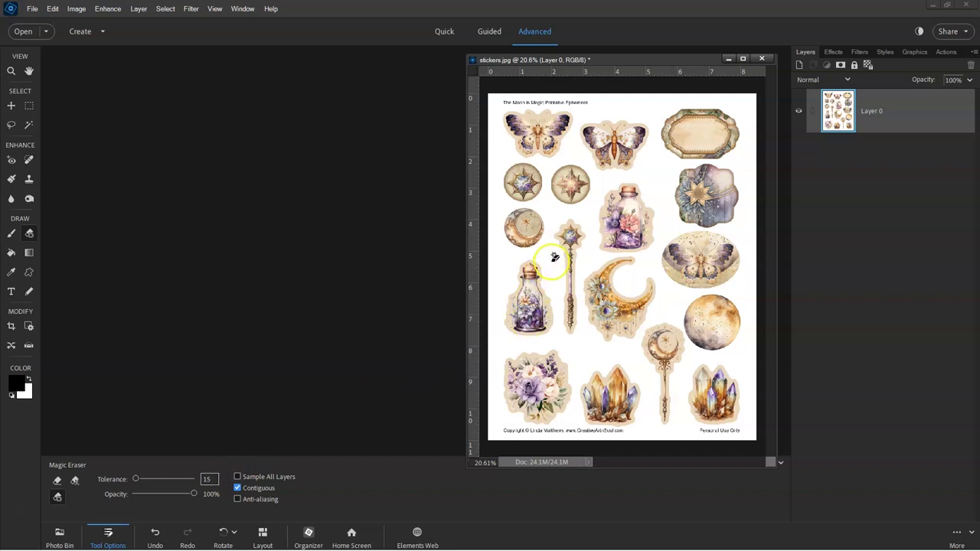
click(668, 179)
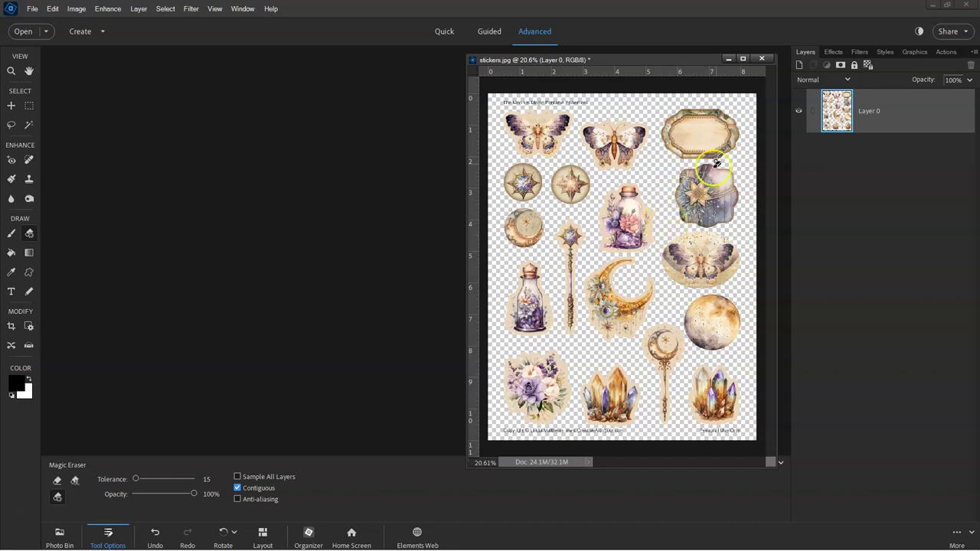
Step: Add a new layer beneath the sticker layer and fill it with black
click(801, 65)
drag(860, 98, 843, 171)
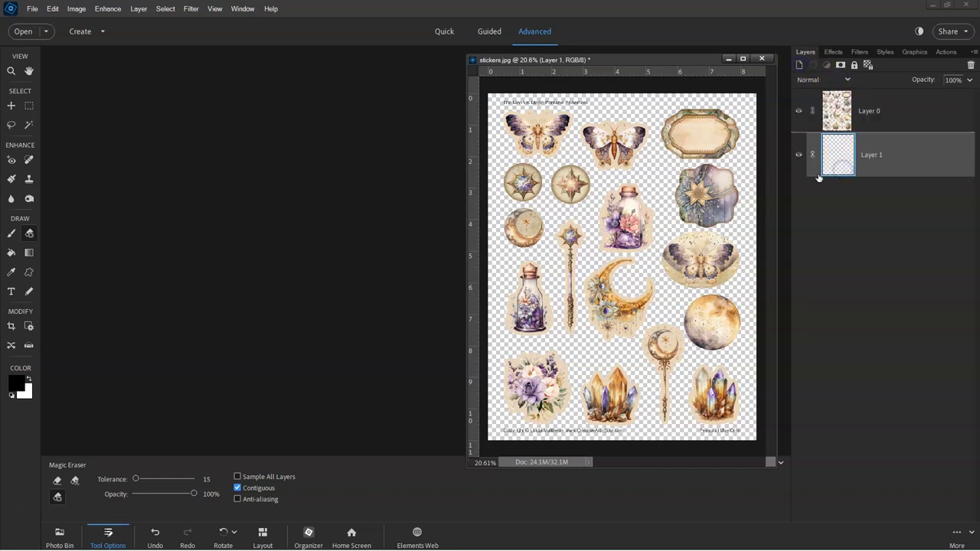
click(12, 254)
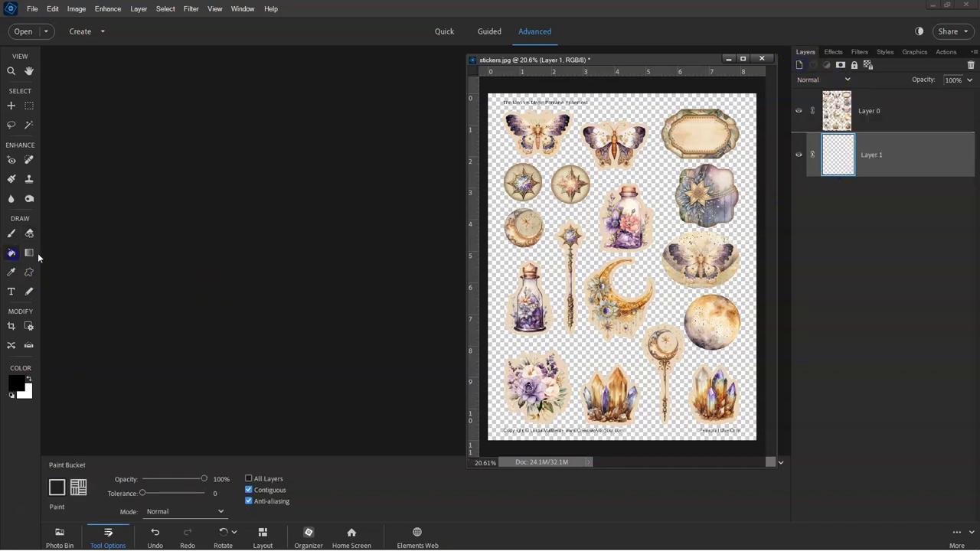
click(548, 232)
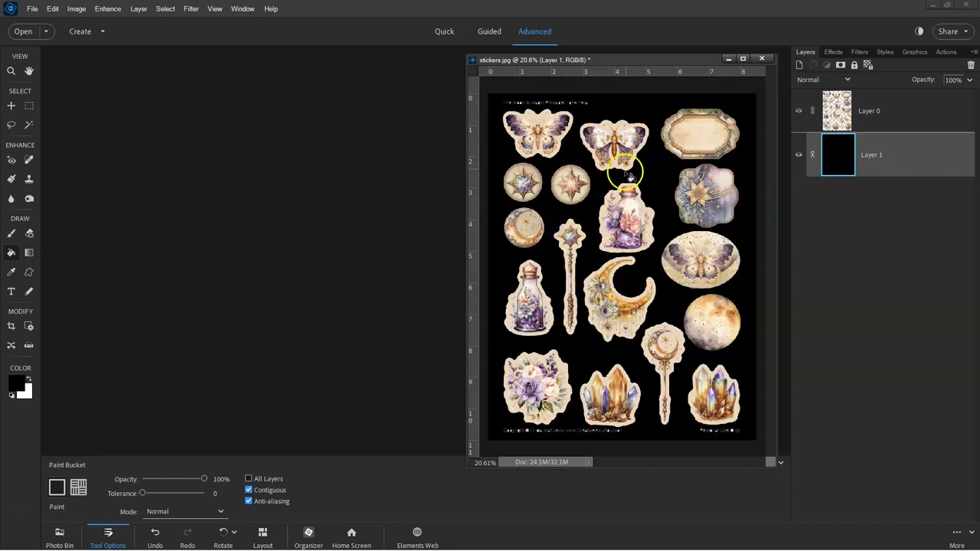
Step: Examine the sticker edges up close against the black layer for leftover white
key(v)
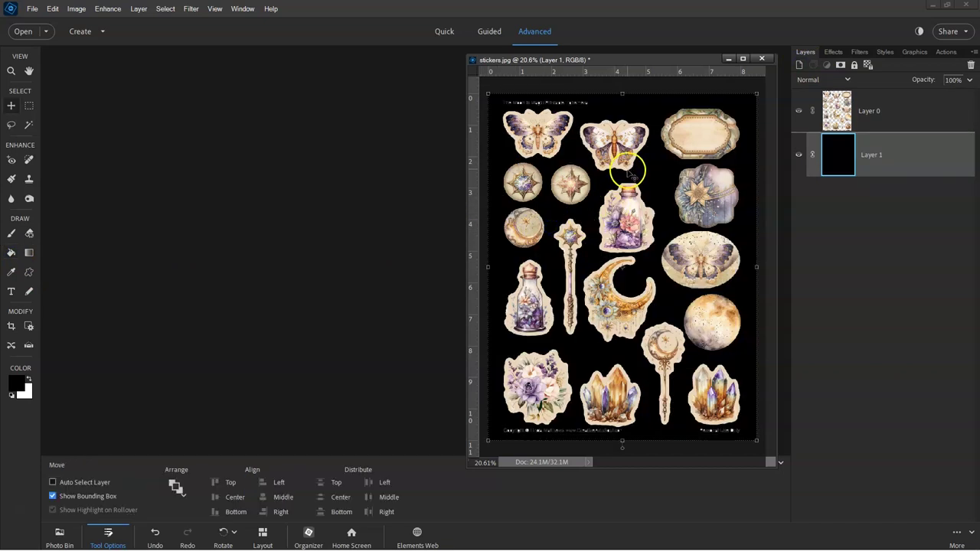
scroll(626, 175, up, 5)
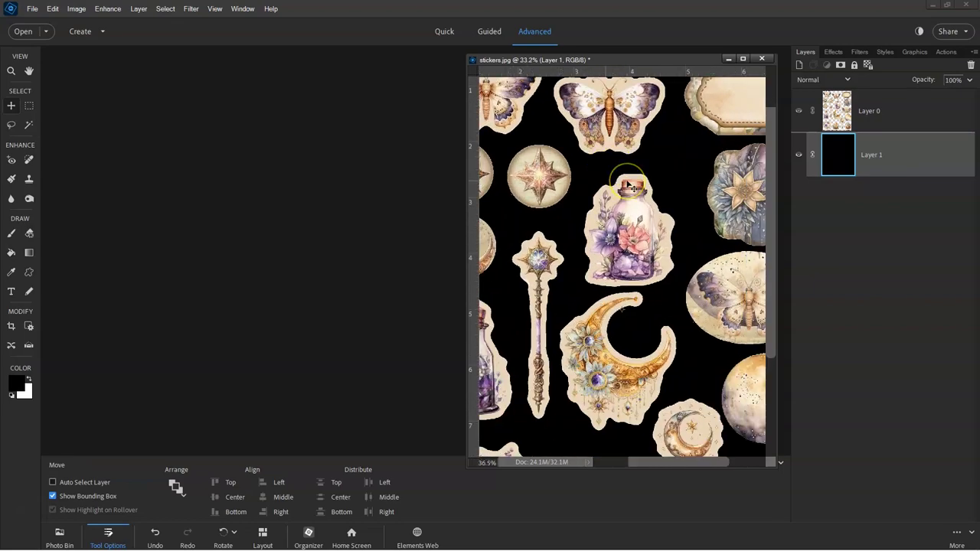
scroll(634, 189, up, 3)
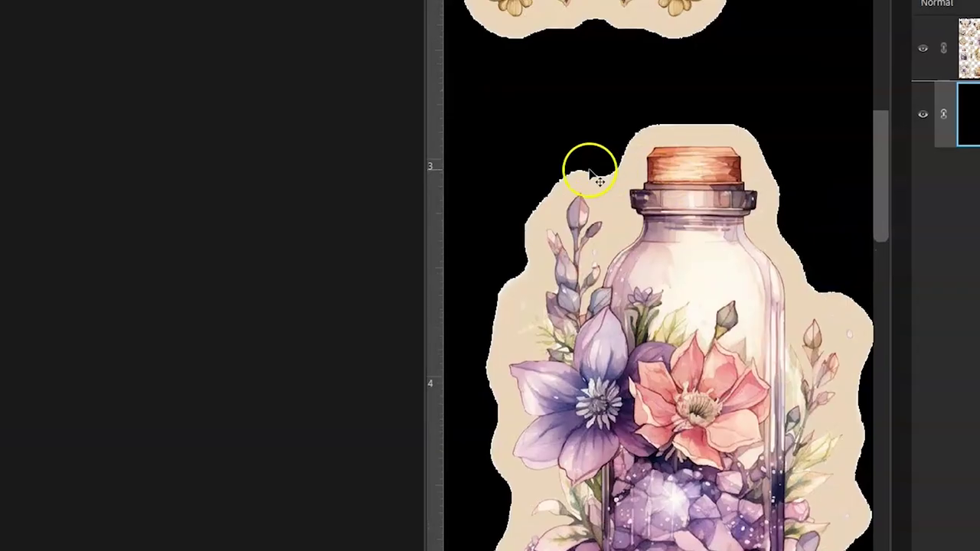
drag(889, 170, 917, 146)
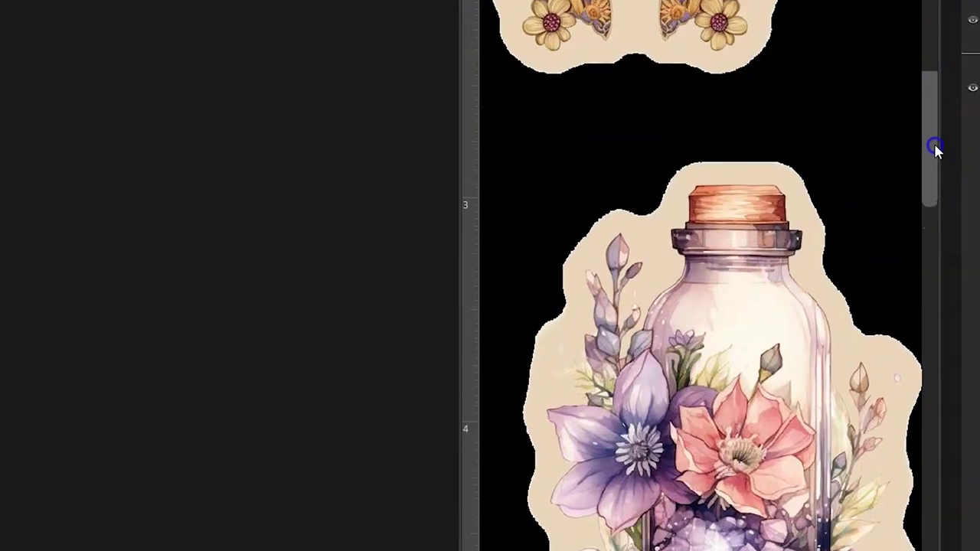
scroll(804, 185, down, 6)
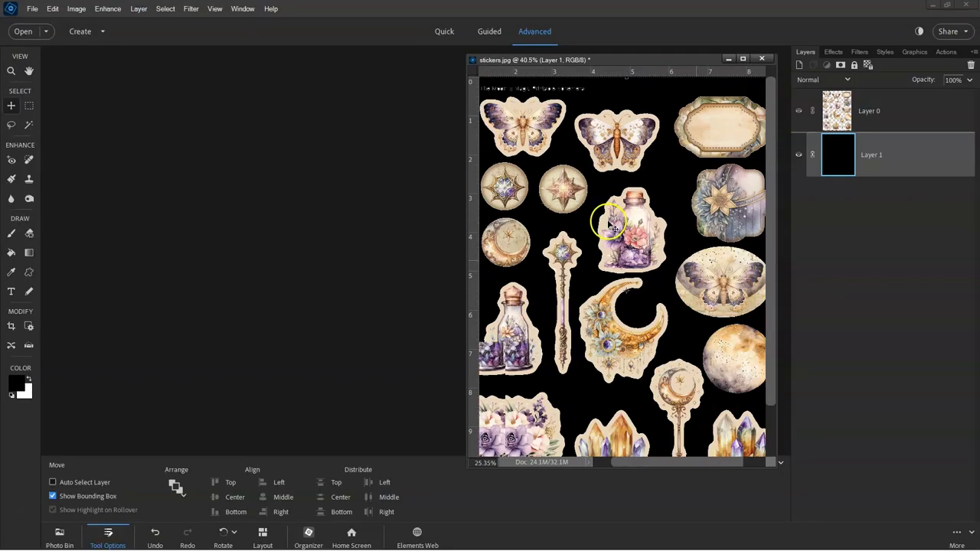
scroll(548, 138, up, 2)
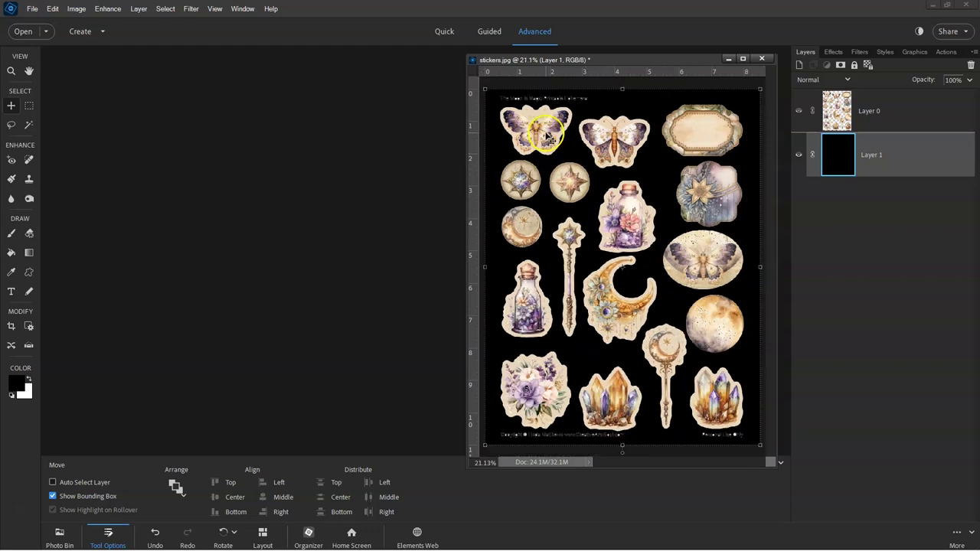
Step: Erase the title line above the stickers and the copyright text below them from Layer 0 with an 80 px eraser brush
key(e)
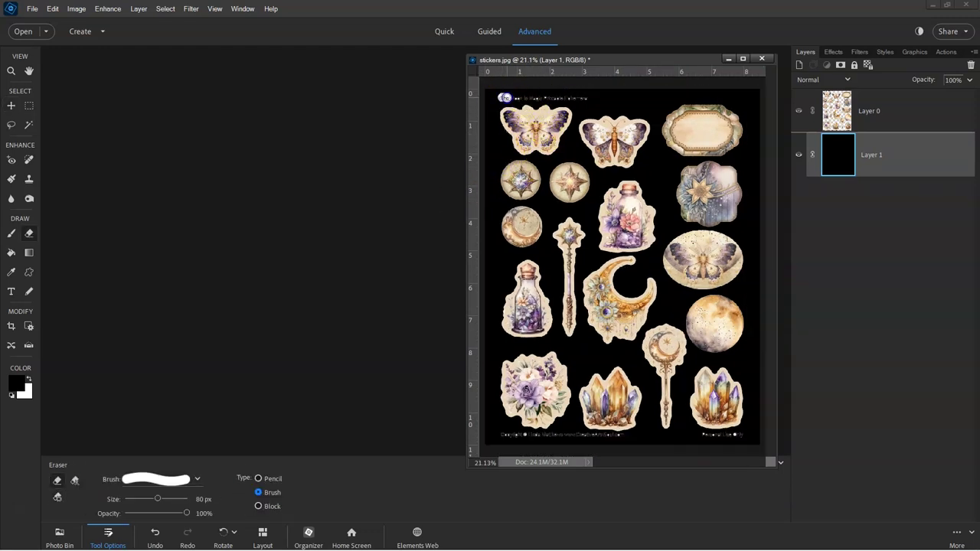
key(ctrl+z)
click(831, 111)
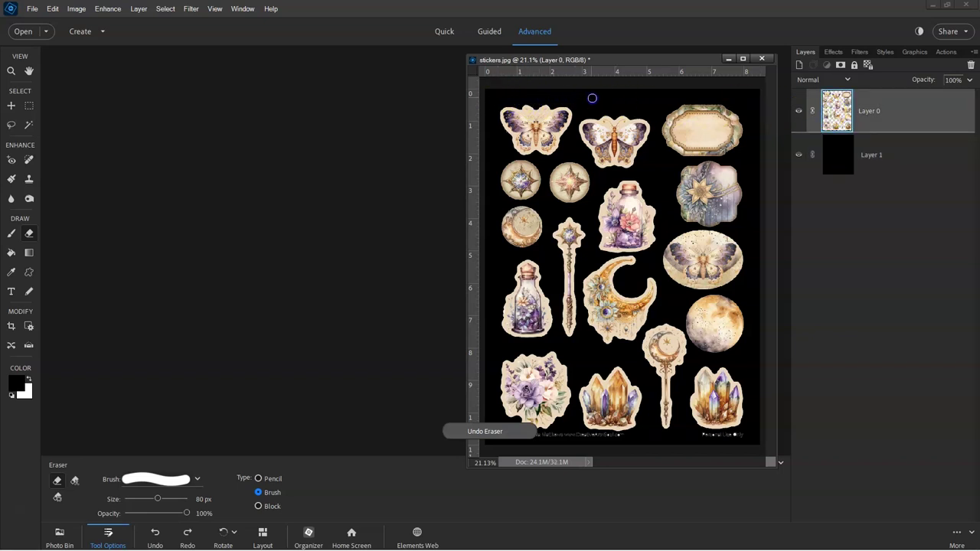
drag(508, 427, 498, 436)
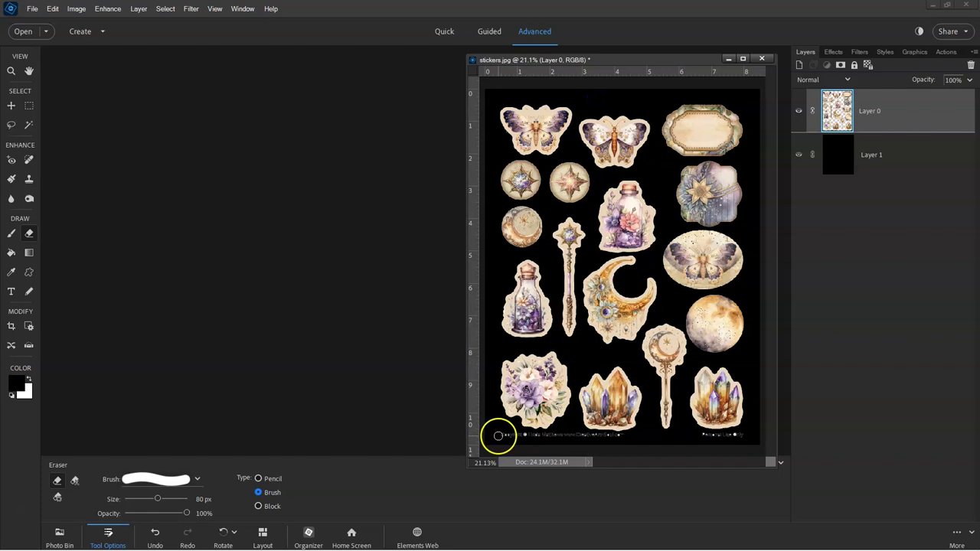
drag(694, 442, 700, 436)
click(752, 381)
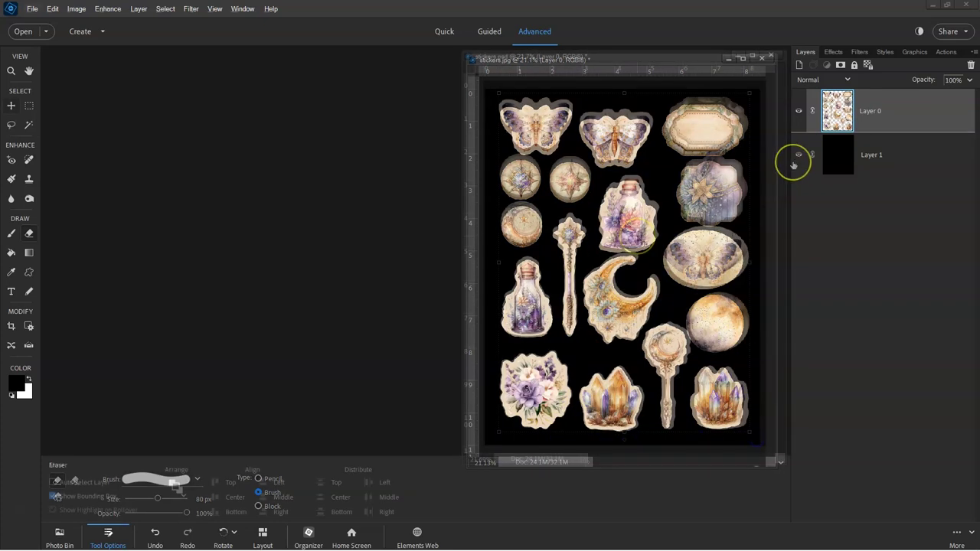
Step: Load the outlines of all stickers on Layer 0 as a selection
key(v)
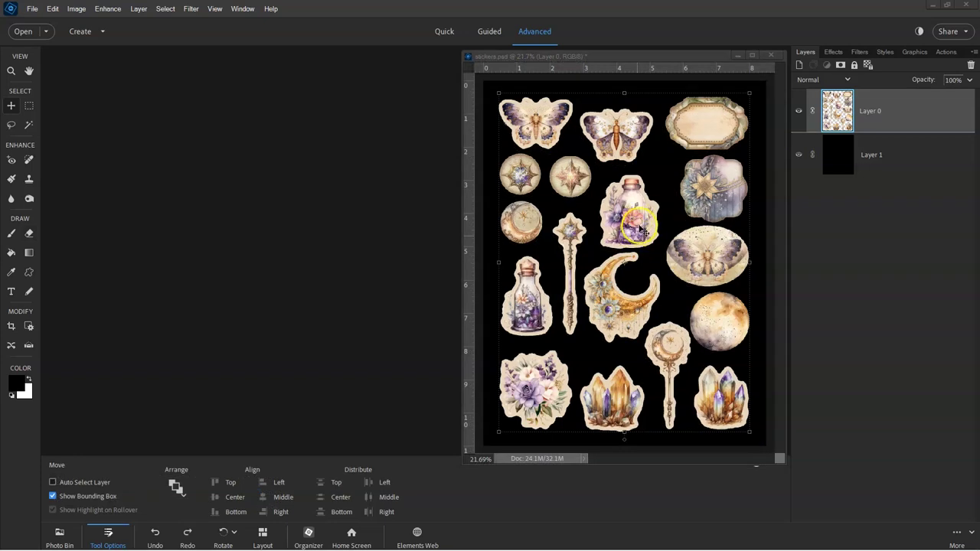
click(839, 109)
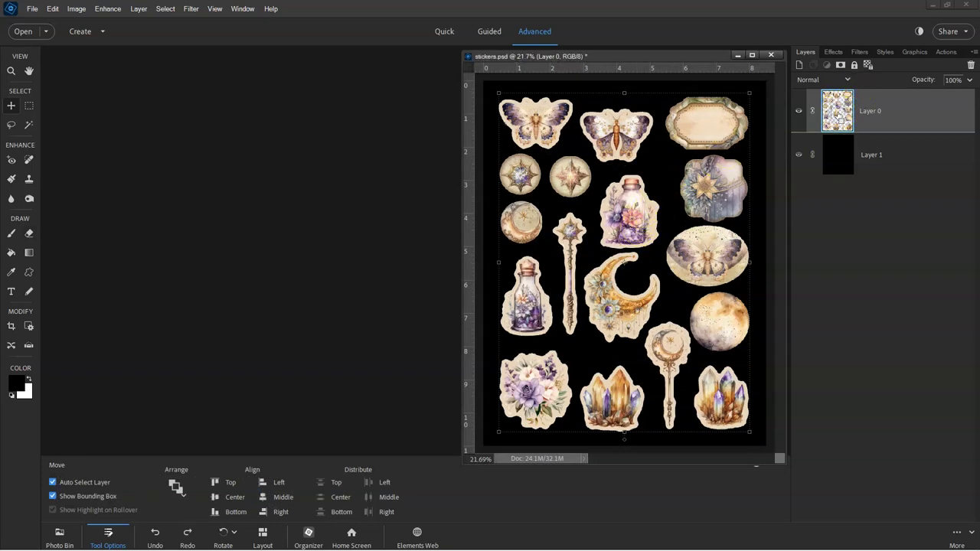
ctrl+click(838, 114)
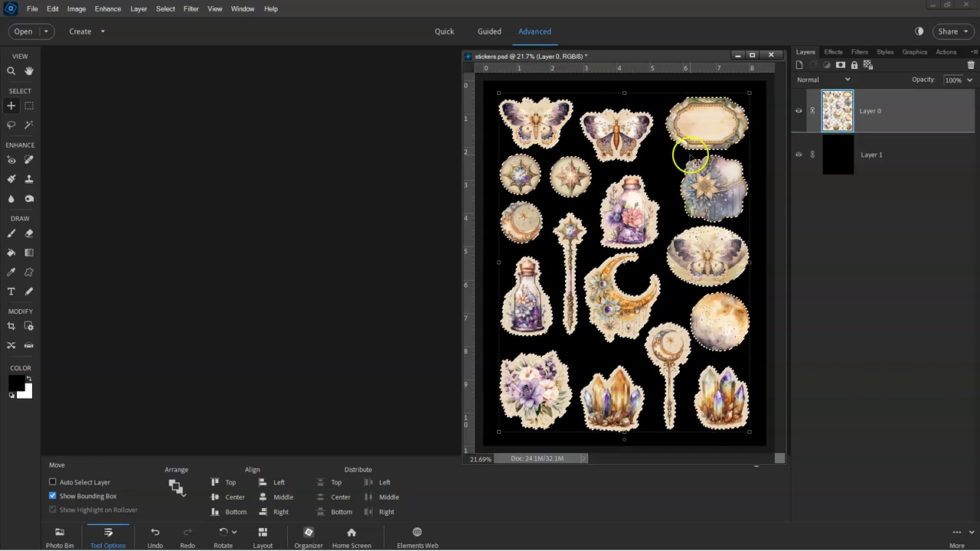
Step: Contract the selection around the stickers by 3 pixels
scroll(588, 186, up, 5)
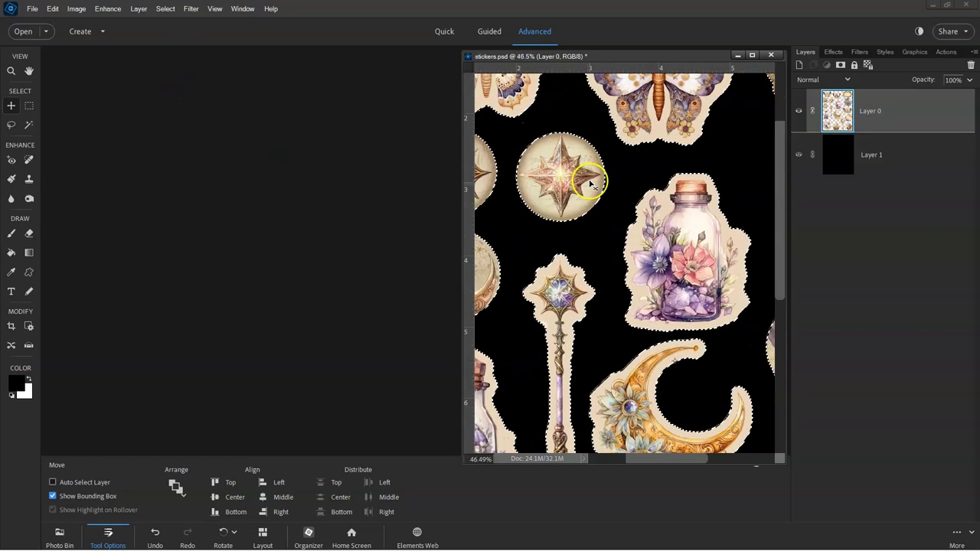
scroll(589, 187, up, 1)
drag(667, 460, 676, 460)
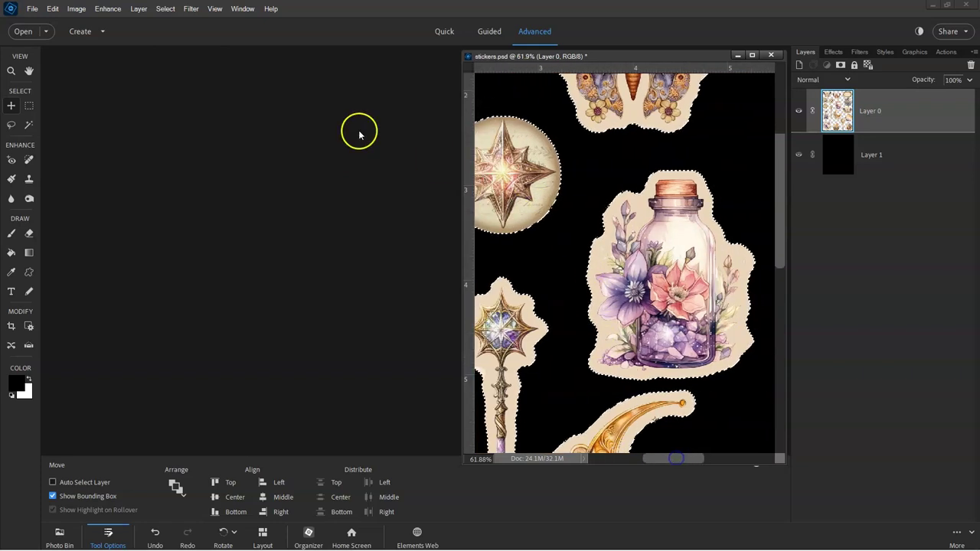
click(164, 9)
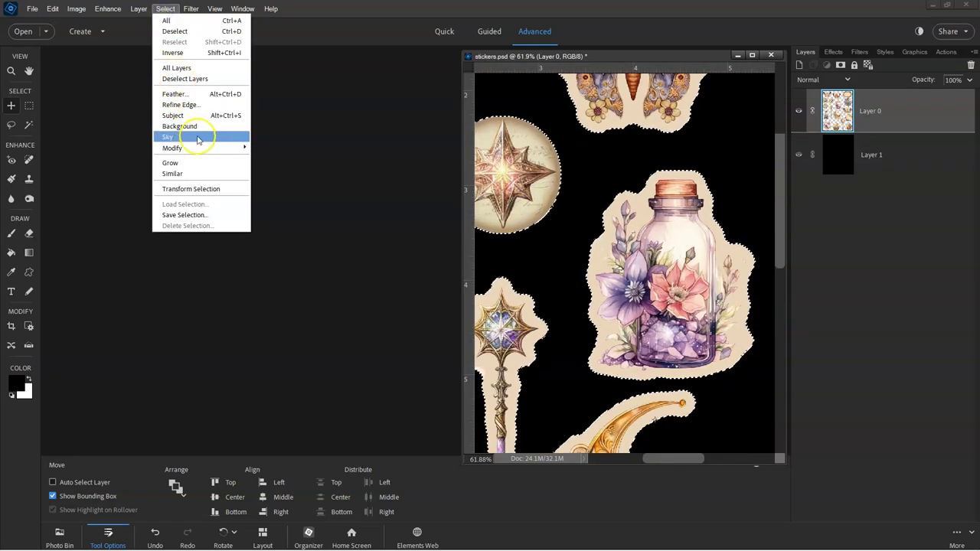
mouse_move(199, 148)
click(284, 182)
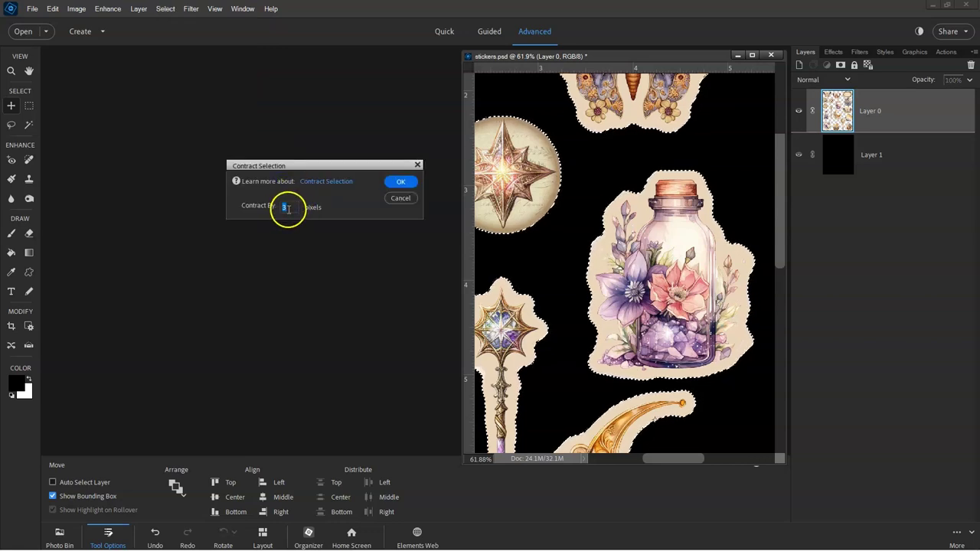
click(277, 217)
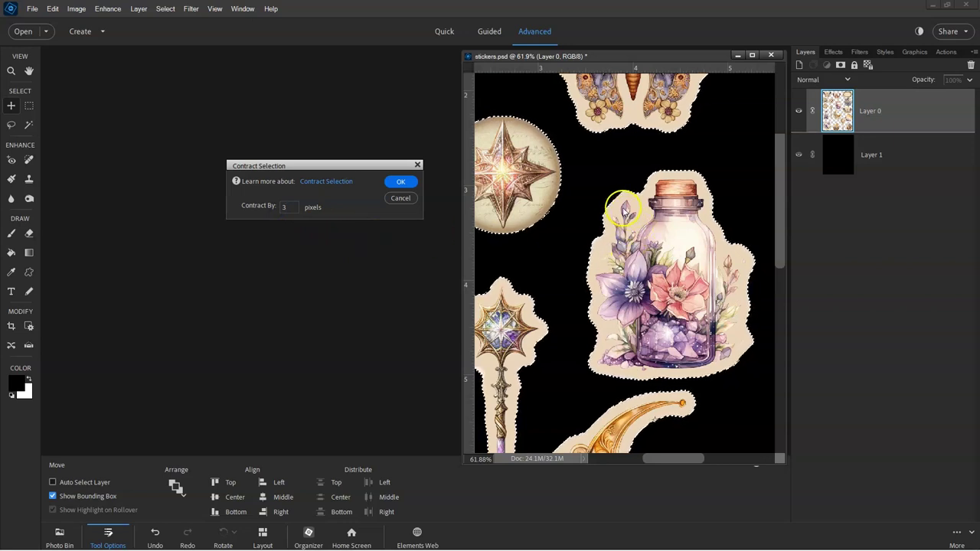
click(406, 183)
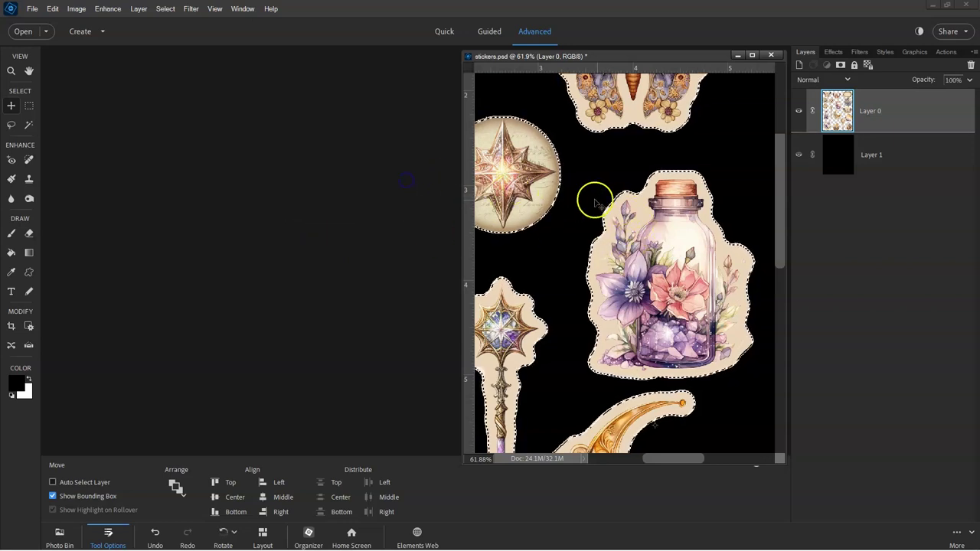
Step: Smooth the contracted selection with a sample radius of 10 pixels
scroll(616, 205, up, 3)
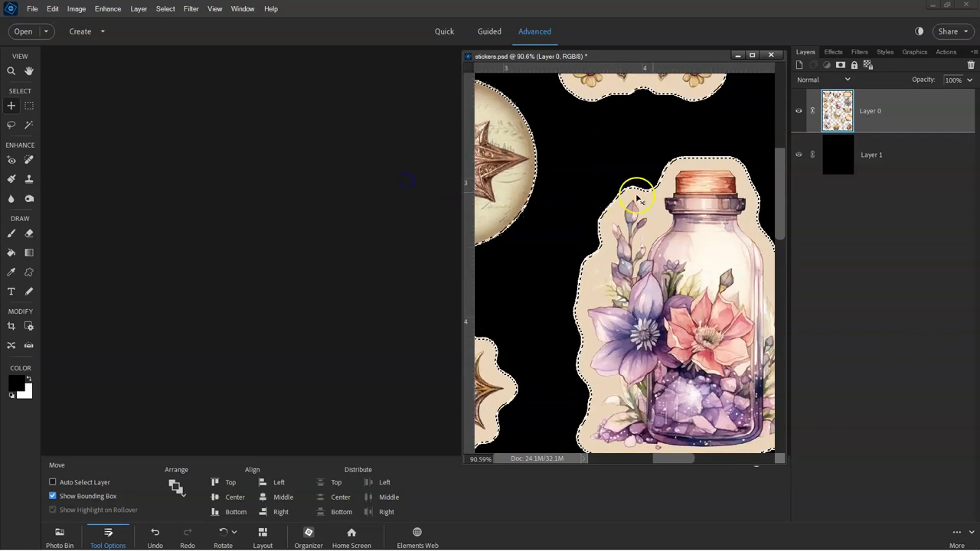
drag(780, 193, 781, 182)
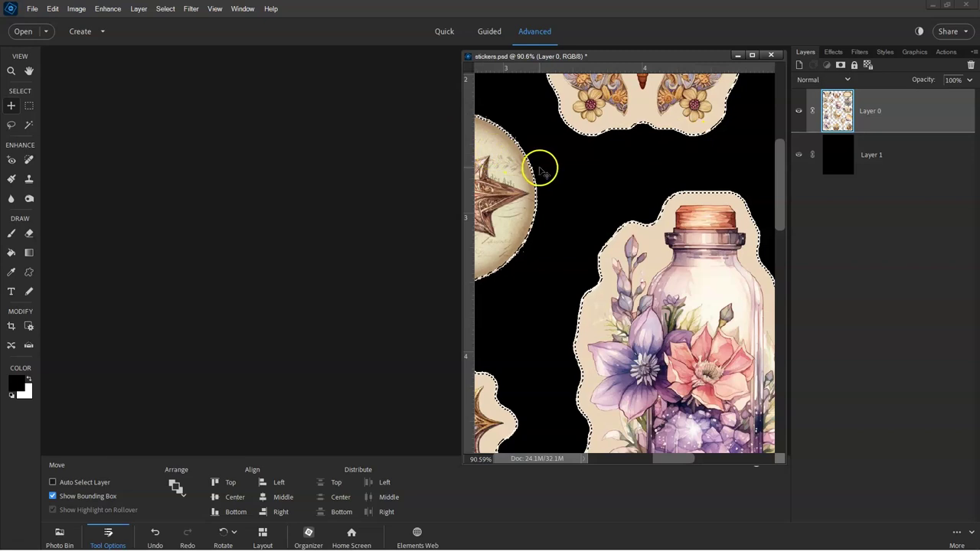
click(165, 8)
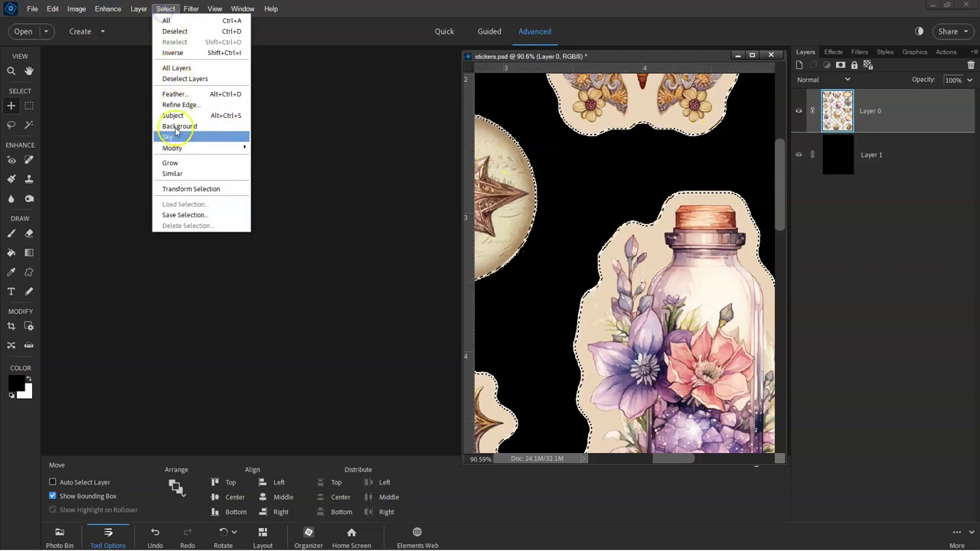
mouse_move(176, 148)
click(269, 157)
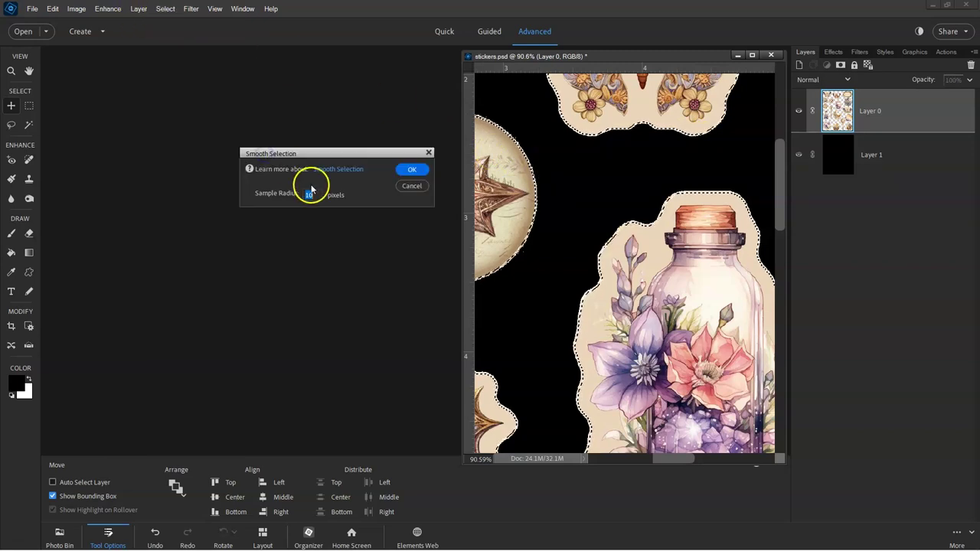
click(418, 173)
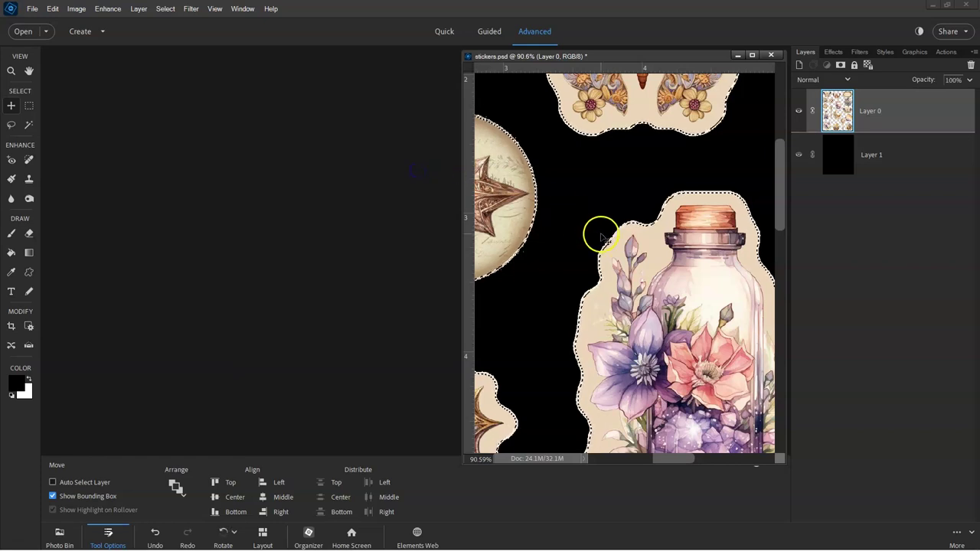
Step: Copy the selected sticker areas of Layer 0 to a new layer and hide Layer 0
scroll(668, 220, down, 5)
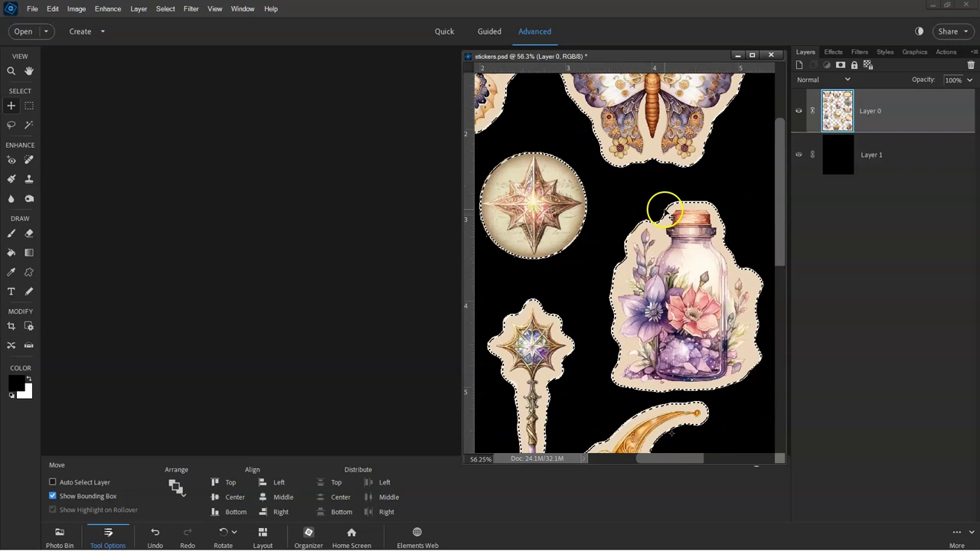
scroll(668, 220, down, 1)
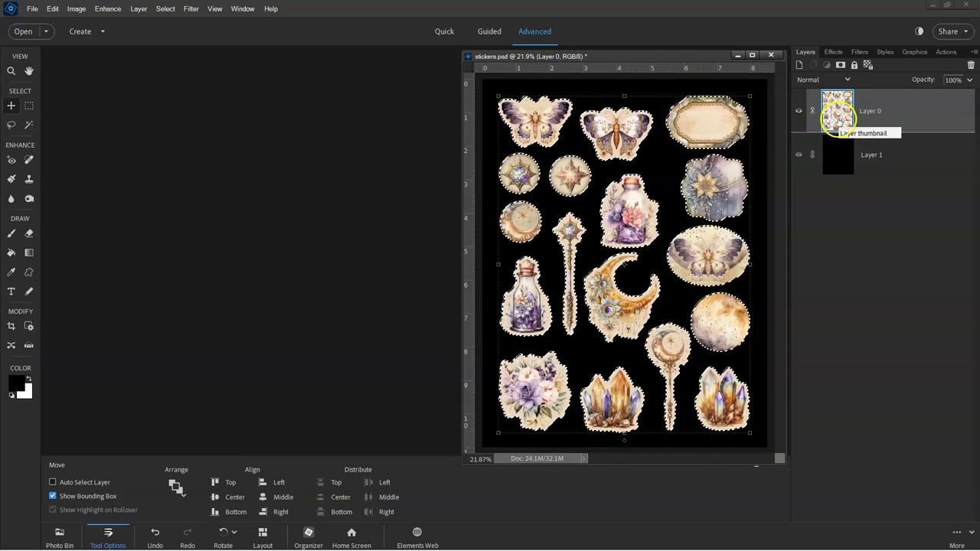
key(ctrl)
key(ctrl+j)
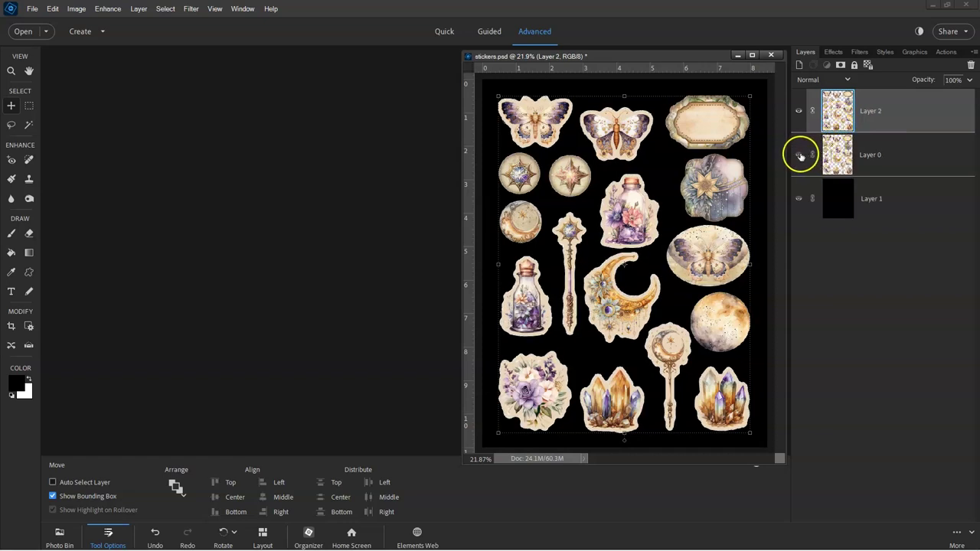
click(800, 155)
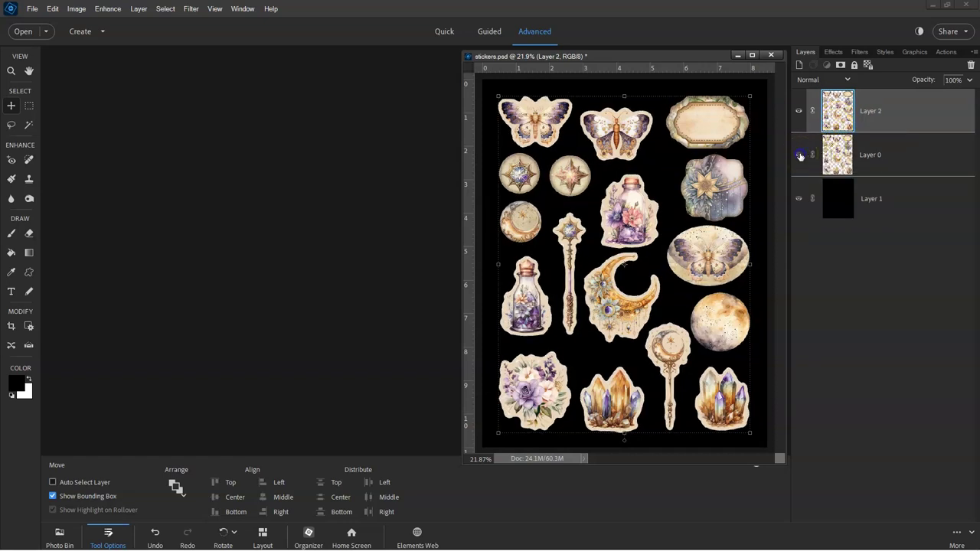
Step: Compare the sticker edges up close with Layer 0 shown and hidden, leaving Layer 0 hidden
scroll(652, 197, up, 10)
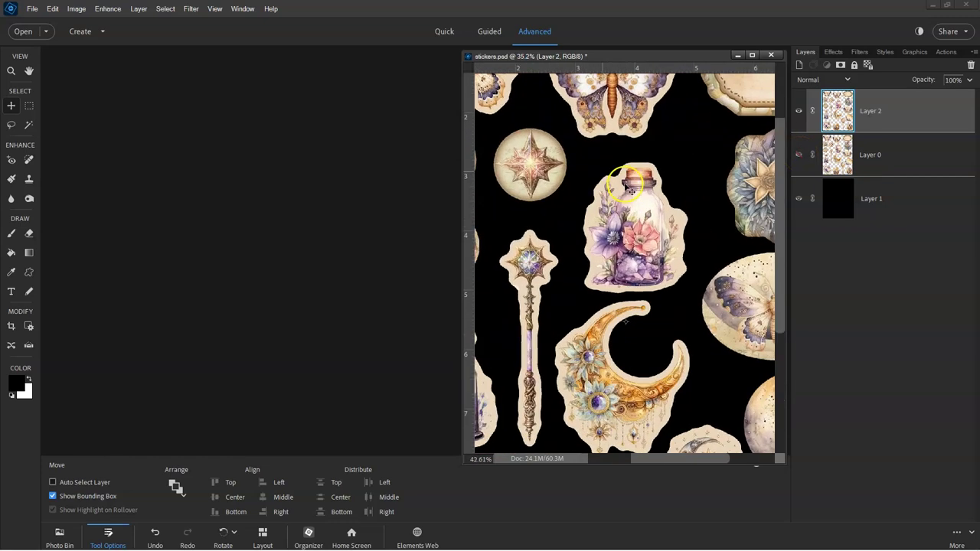
scroll(628, 136, up, 2)
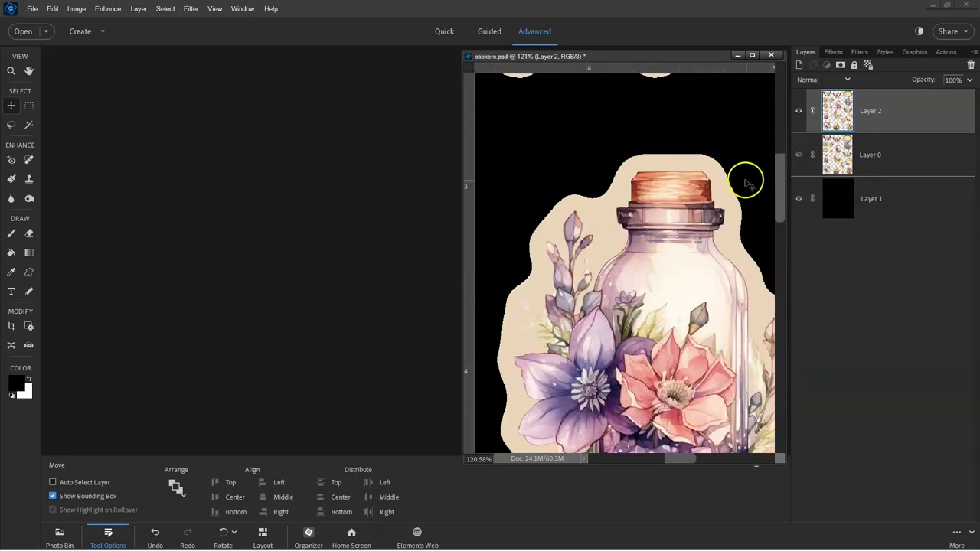
drag(777, 202, 777, 176)
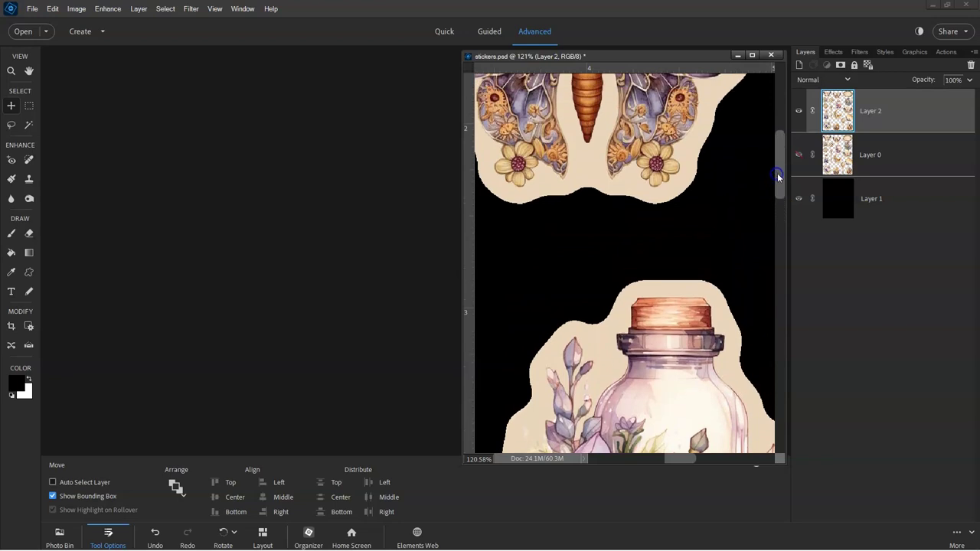
click(799, 155)
click(799, 154)
key(s)
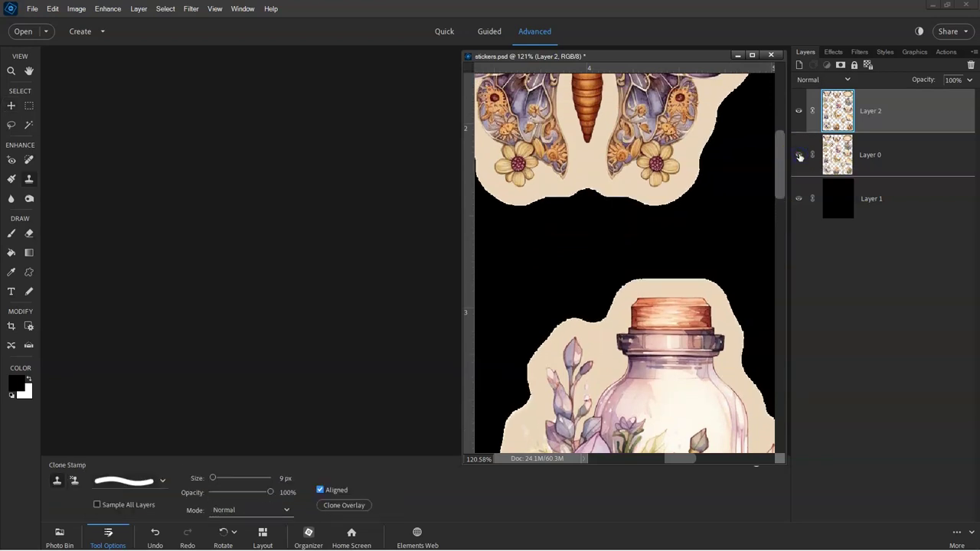
click(799, 155)
Step: Apply a thin black outline style from the Strokes set to Layer 2 and hide the black Layer 1
scroll(634, 214, down, 3)
scroll(642, 203, down, 6)
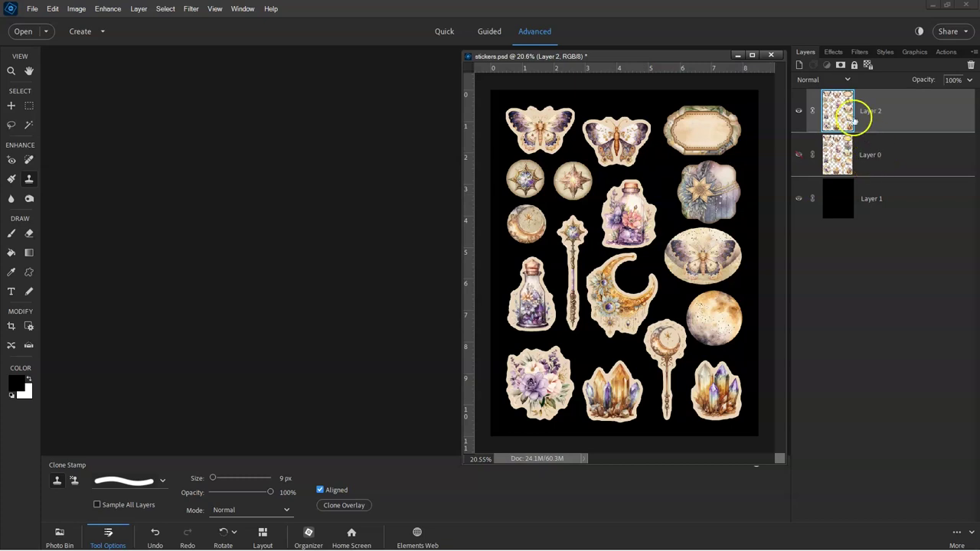
click(885, 52)
click(820, 68)
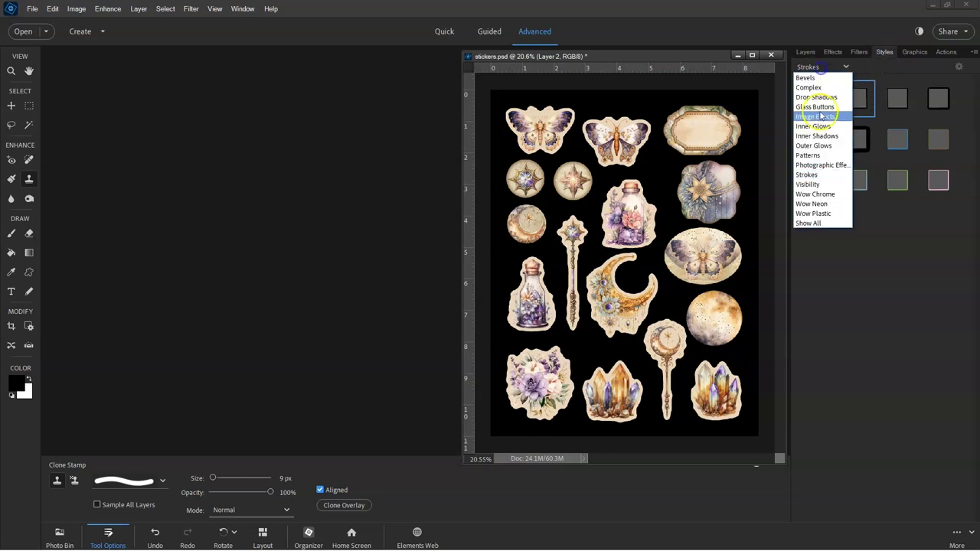
click(808, 174)
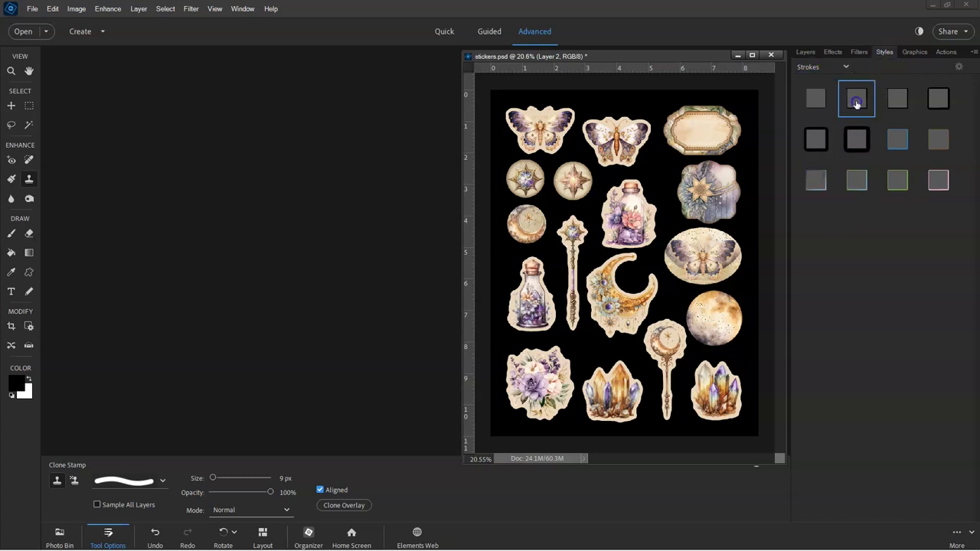
click(806, 52)
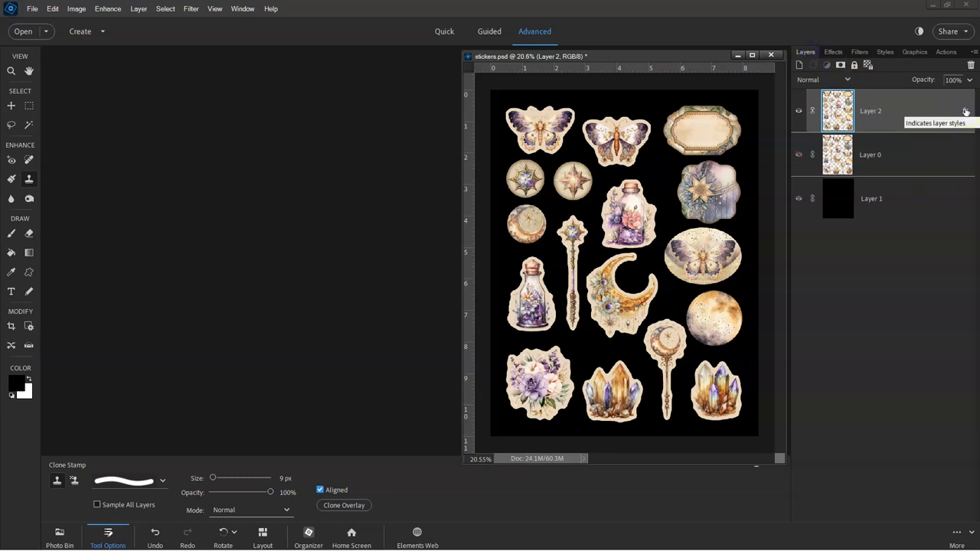
click(799, 199)
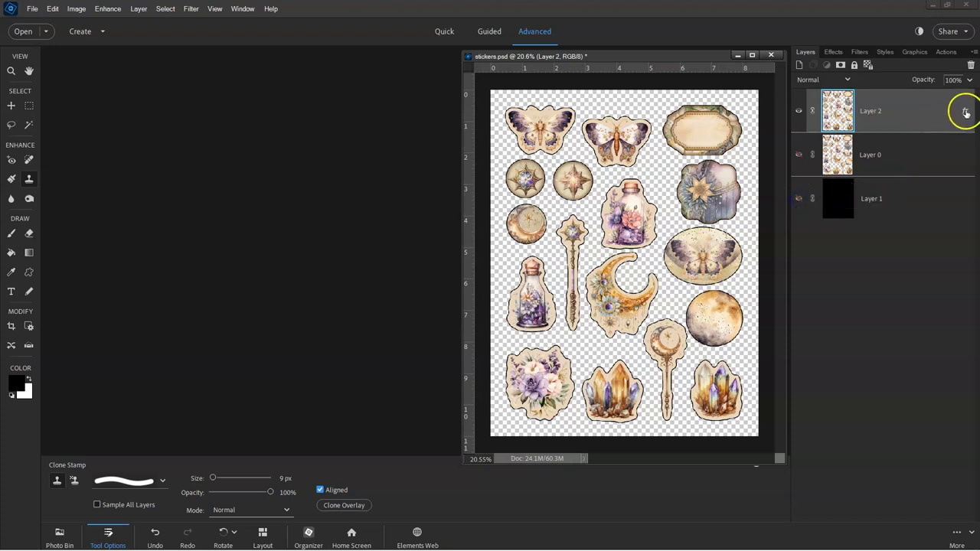
Step: Set the stroke of Layer 2 to a size of 5 px, positioned outside
double_click(965, 112)
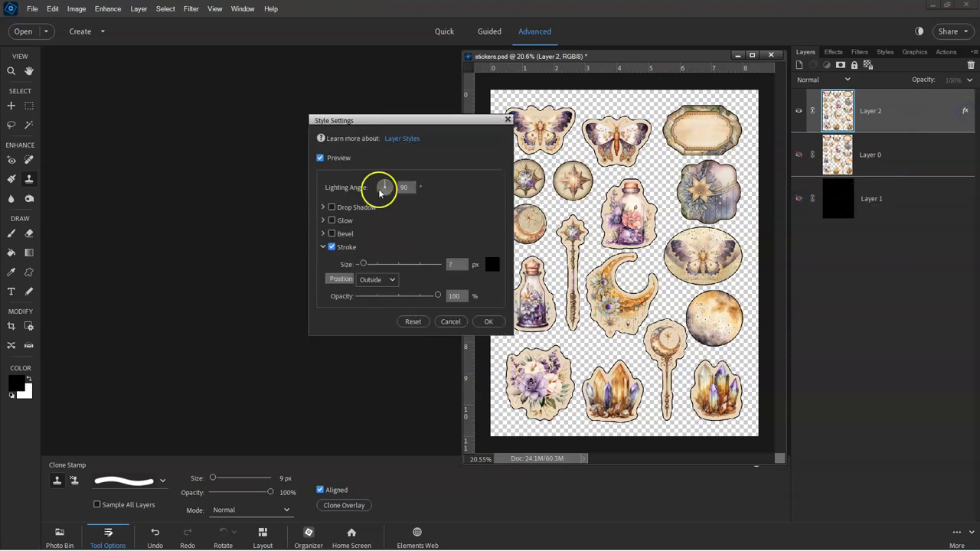
drag(407, 121, 352, 125)
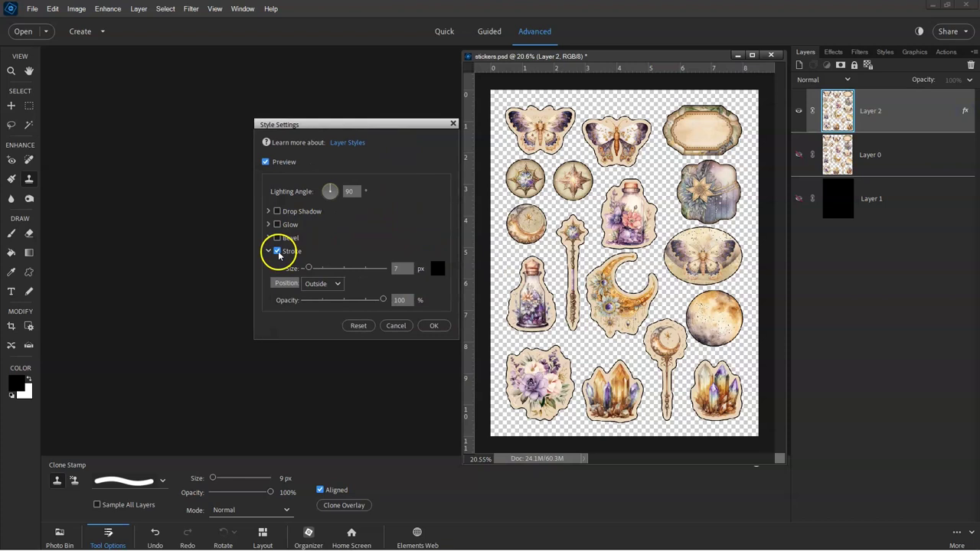
click(389, 269)
text(5)
key(Tab)
click(321, 285)
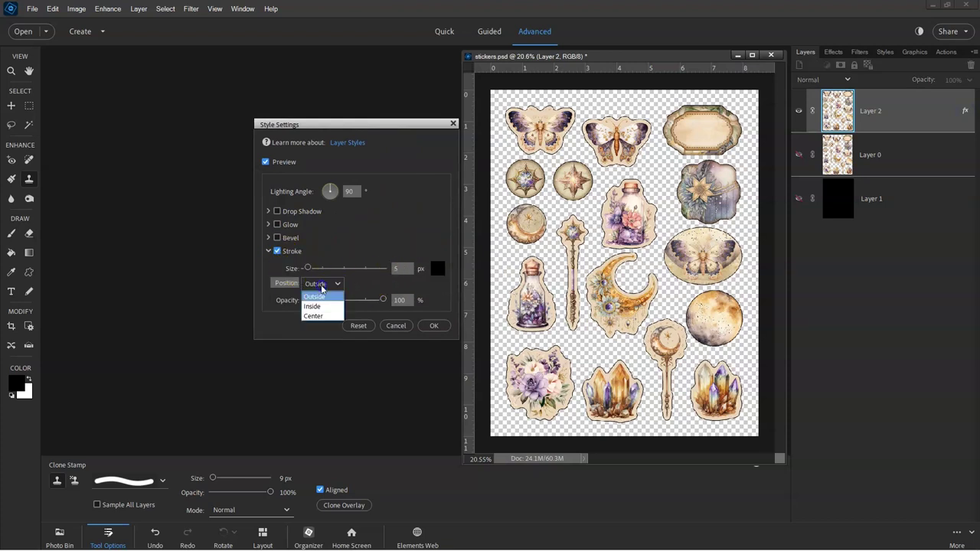
click(321, 297)
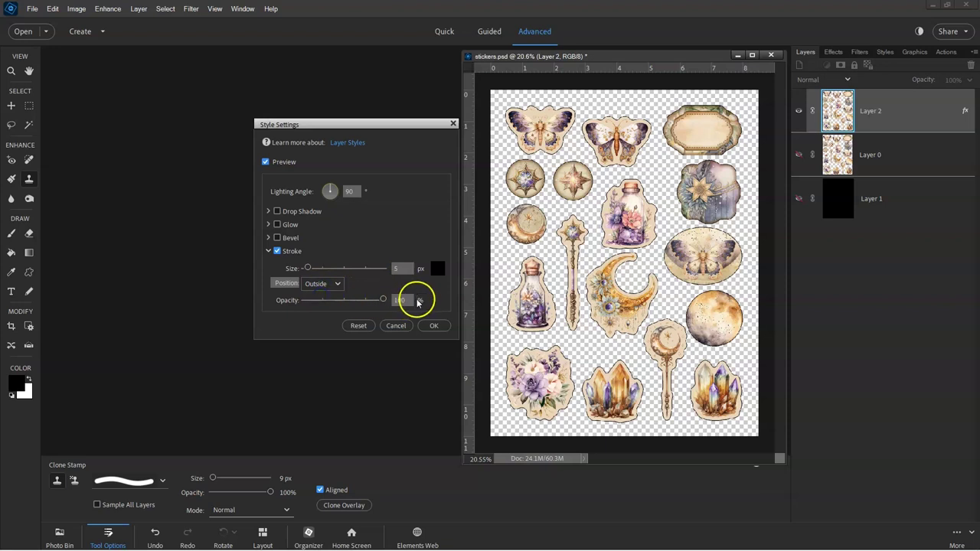
click(383, 301)
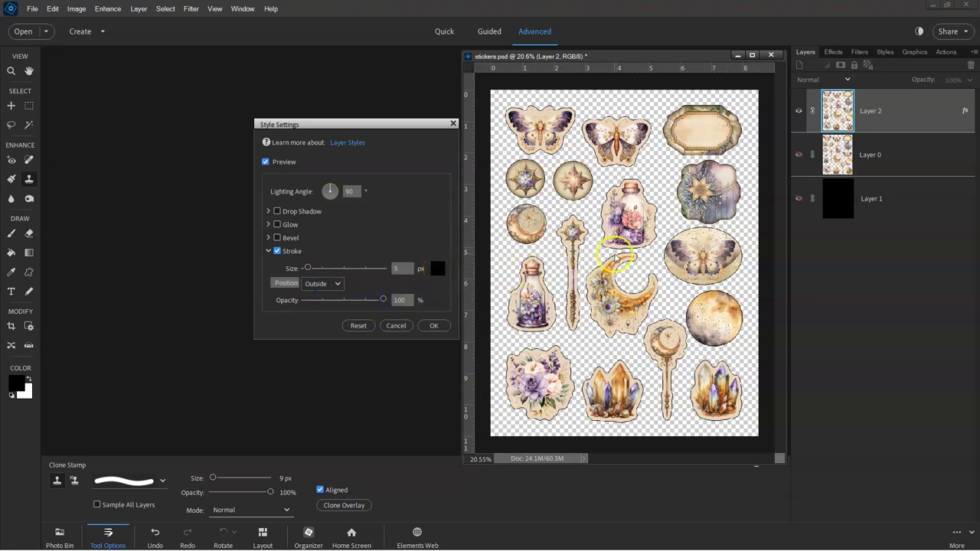
click(432, 327)
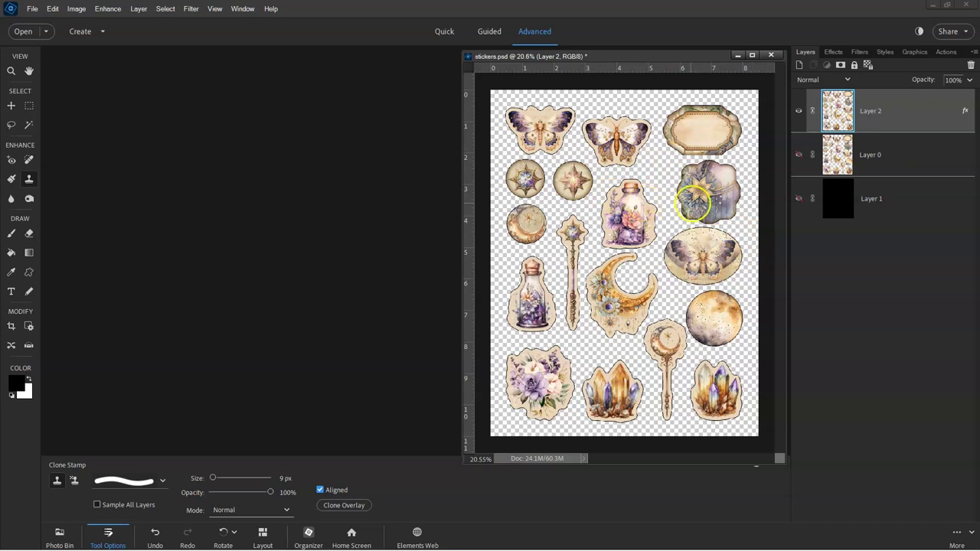
Step: Fill Layer 1 with white to check the sticker outlines against it, and hide the layer again
scroll(693, 203, up, 5)
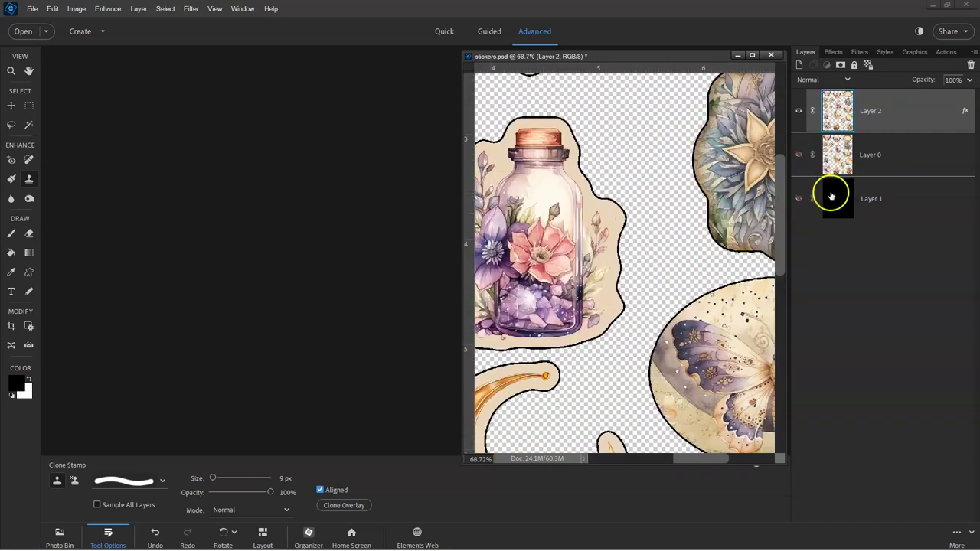
click(799, 199)
click(840, 203)
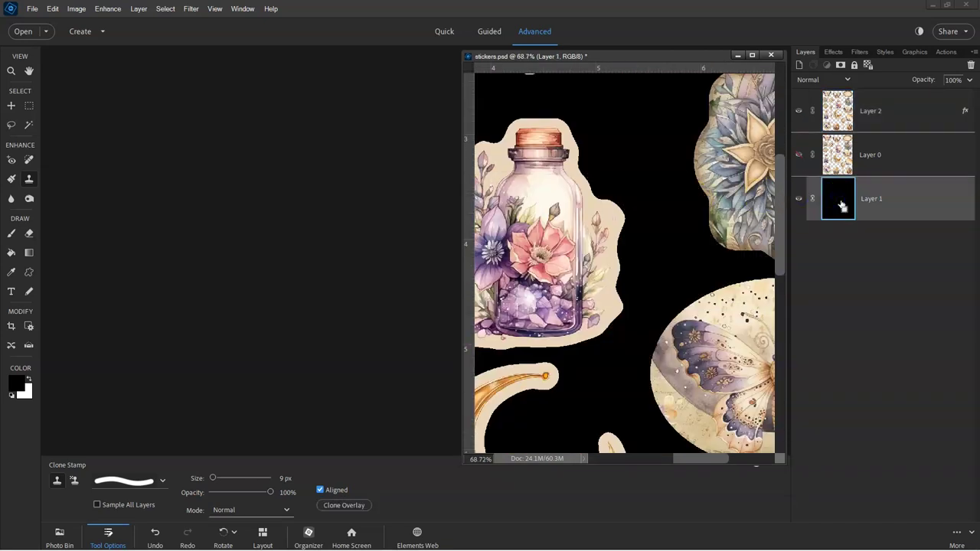
key(ctrl+BackSpace)
scroll(656, 200, down, 2)
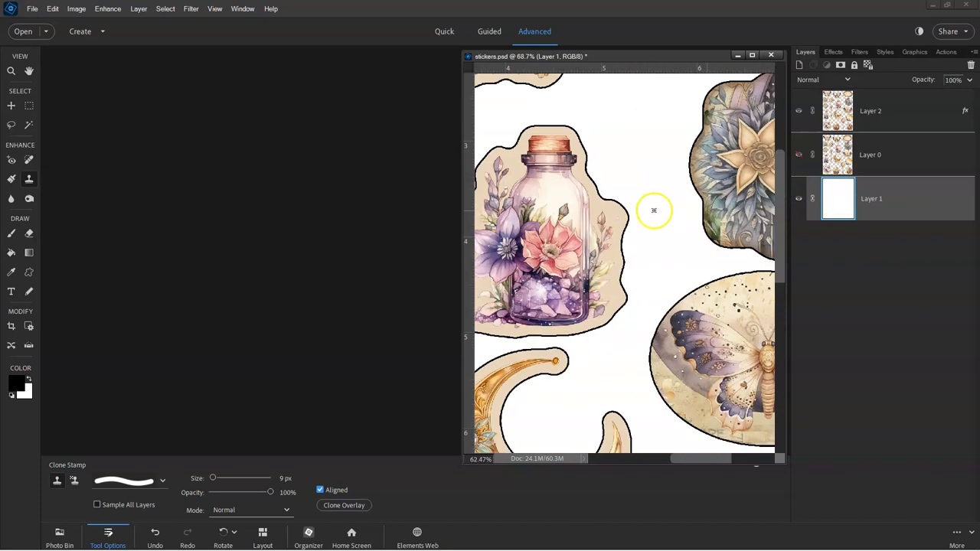
click(799, 199)
key(ctrl+0)
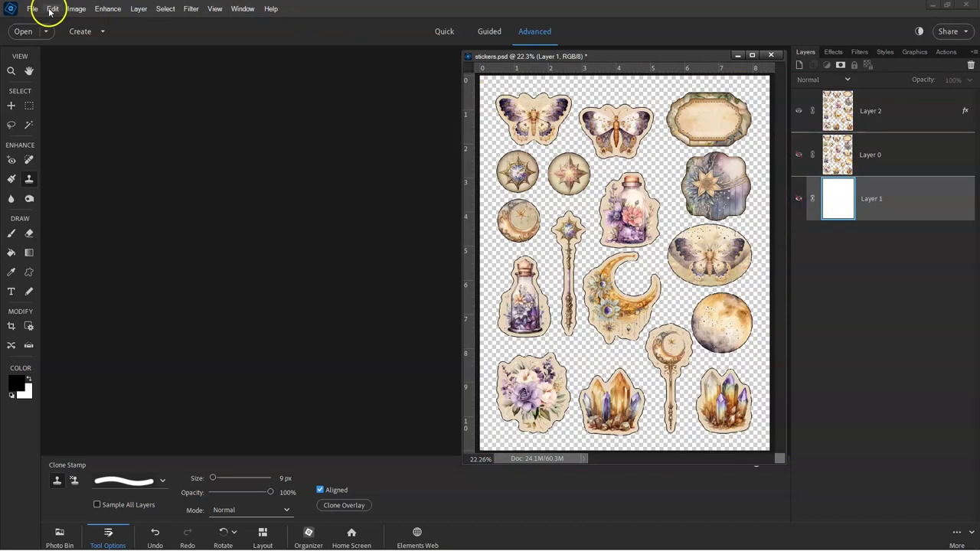
Step: Save the sticker sheet in PNG format as stickers.png in the Stickers folder on the desktop
click(32, 9)
click(56, 121)
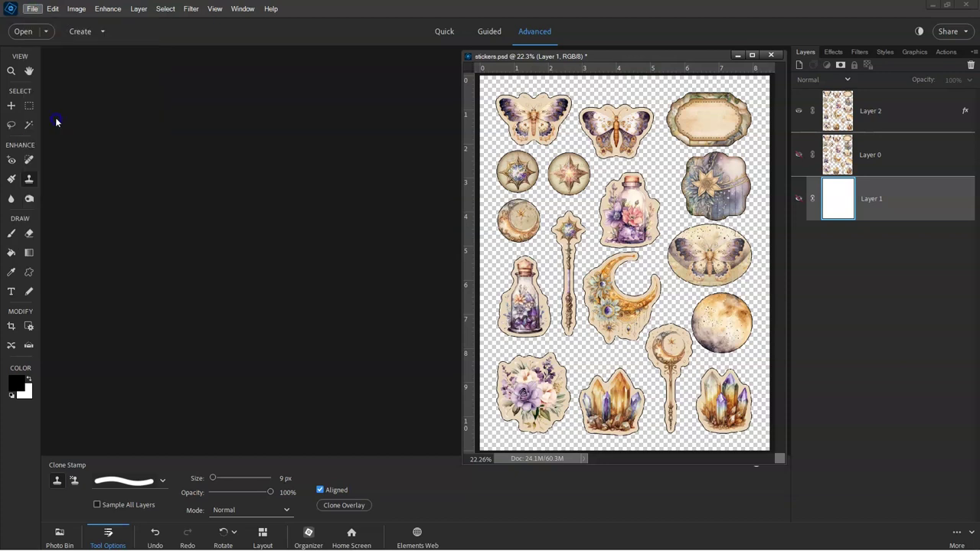
click(160, 215)
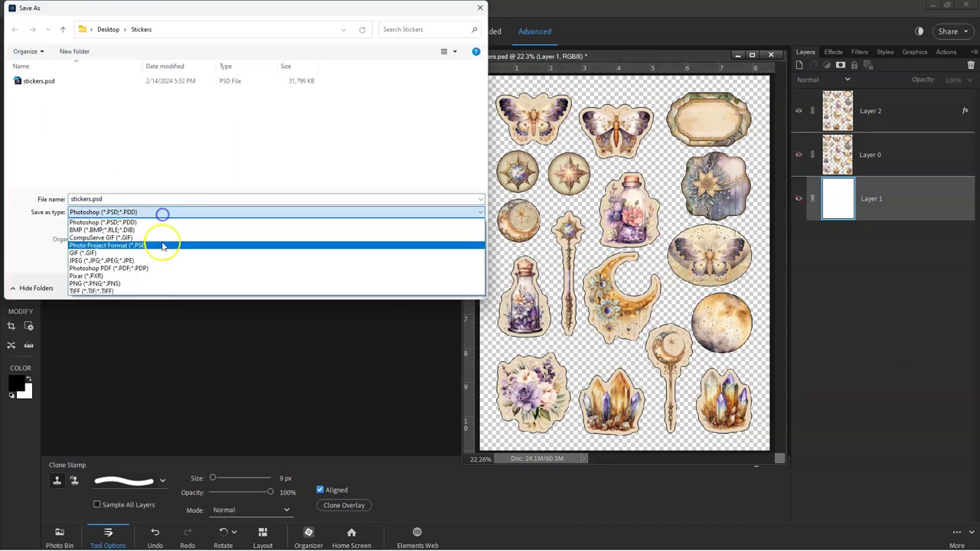
click(165, 283)
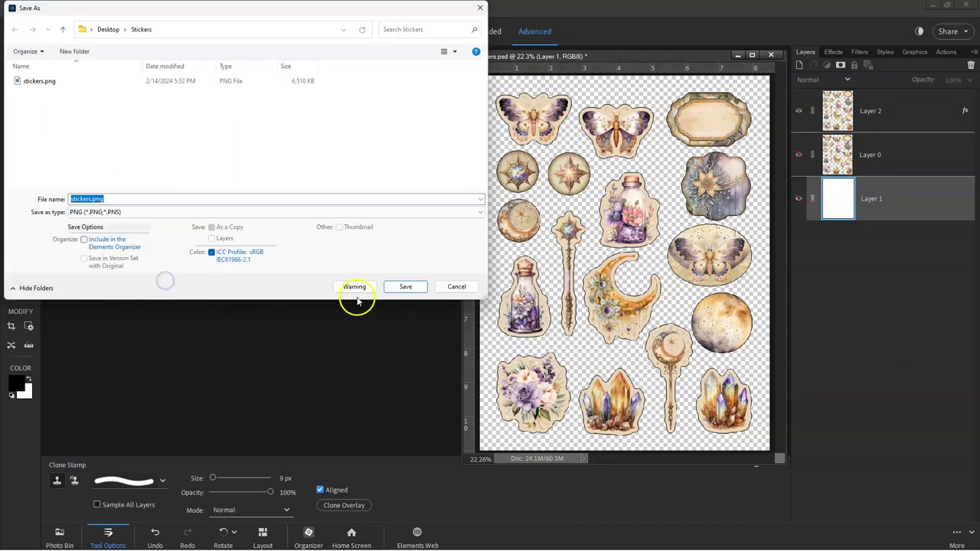
click(405, 286)
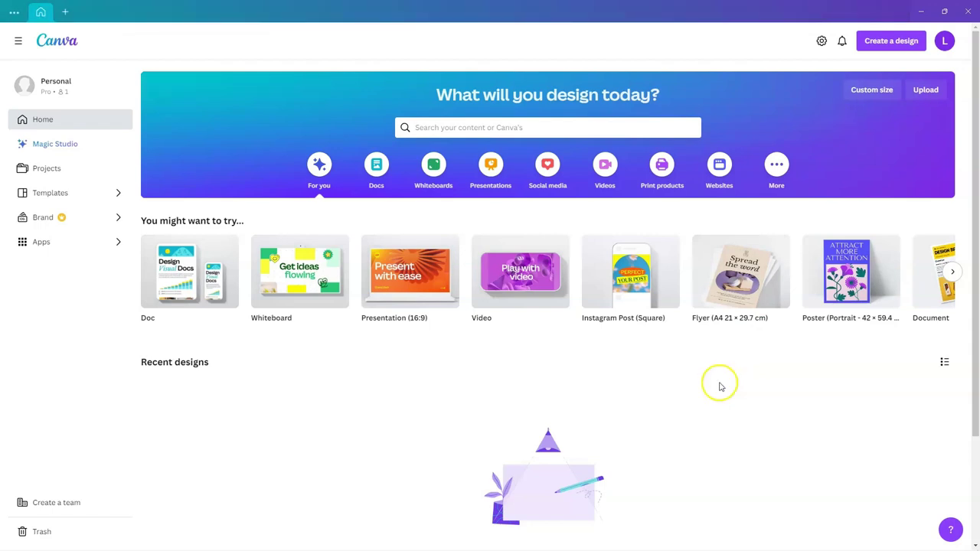
Step: Switch to Canva and create a new custom-size design 8.5 in wide and 11 in high
click(862, 97)
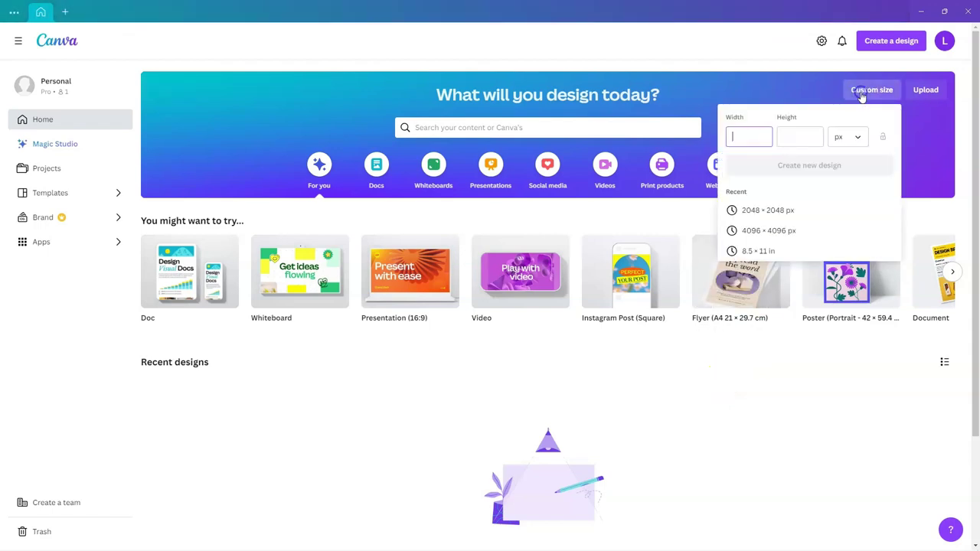
click(848, 139)
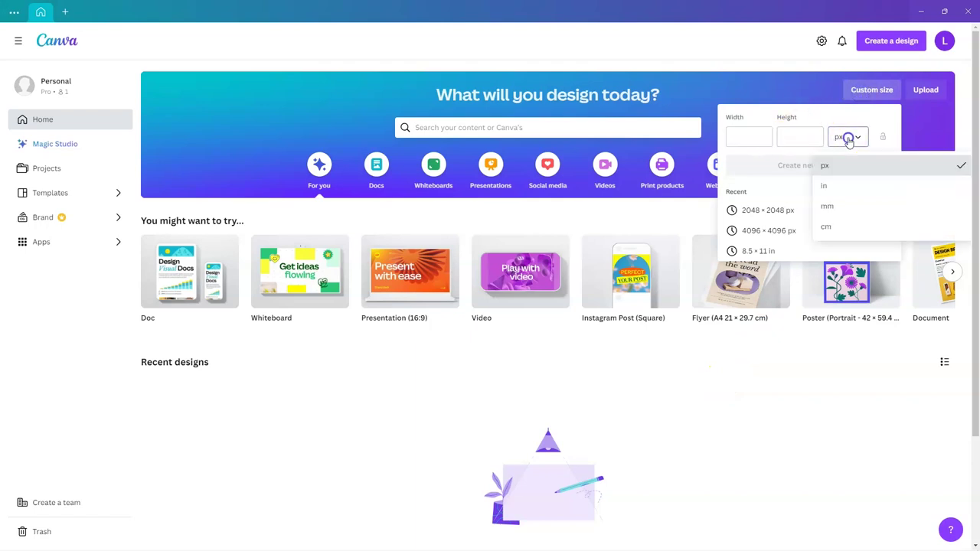
click(843, 188)
click(754, 138)
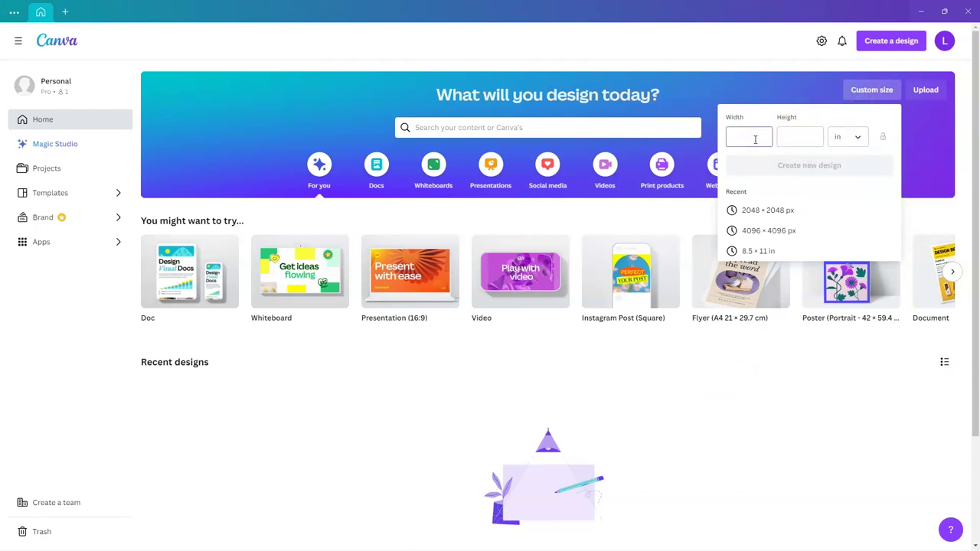
text(8.5)
key(Tab)
text(11)
key(Tab)
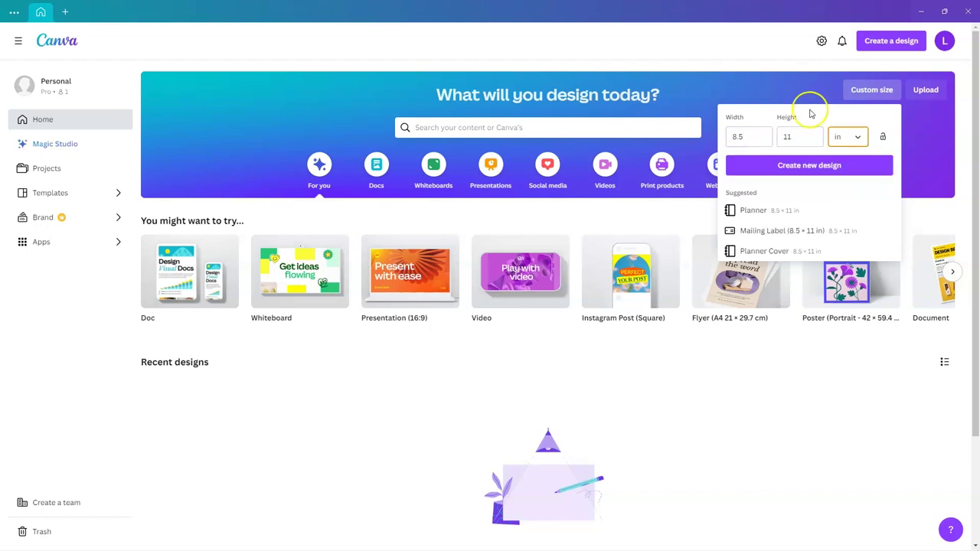
click(815, 164)
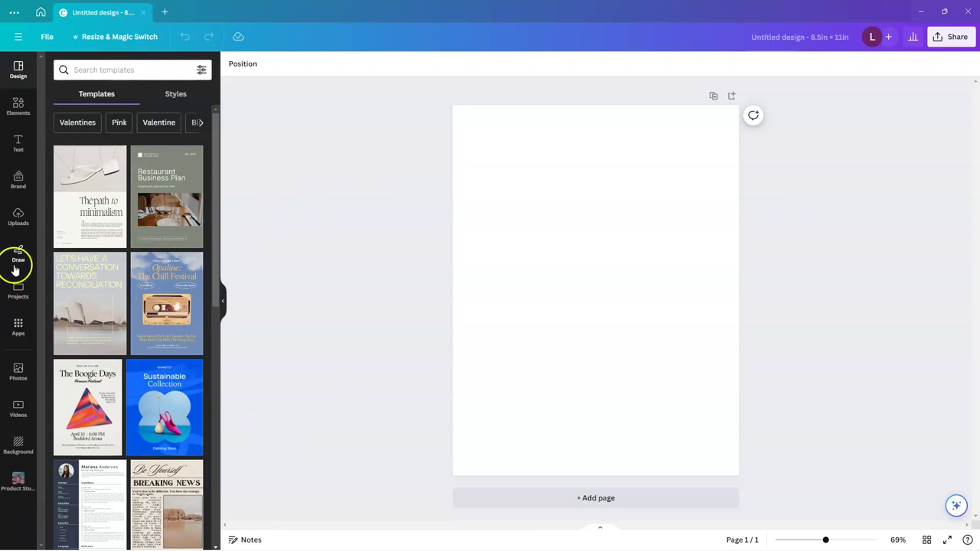
Step: Place the uploaded sticker sheet image on the blank page and enlarge it to fill the whole page
click(16, 224)
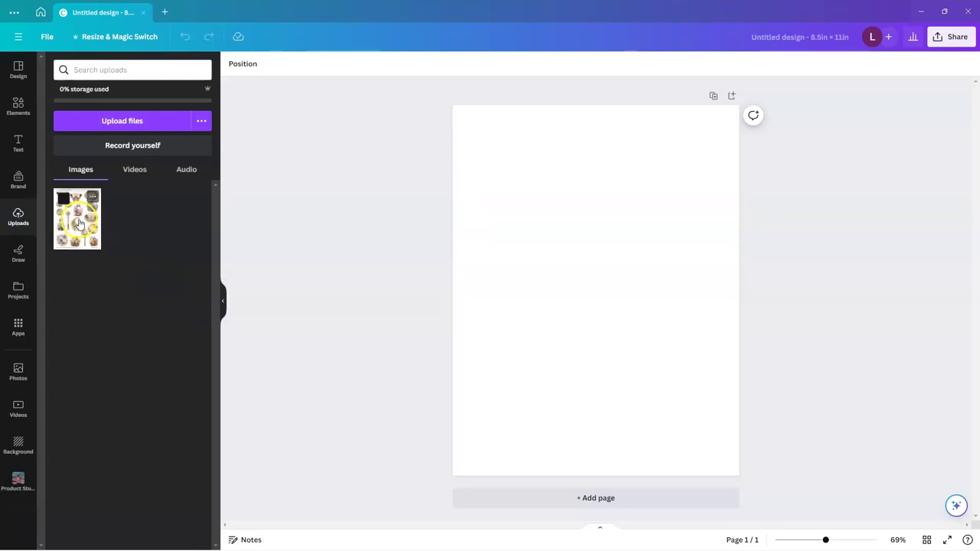
click(78, 222)
drag(554, 248, 518, 200)
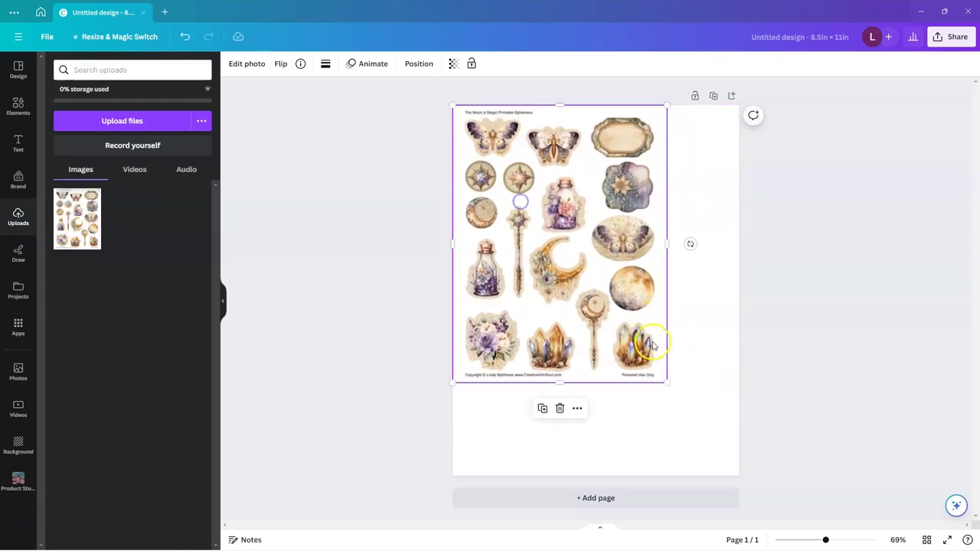
drag(670, 378, 737, 473)
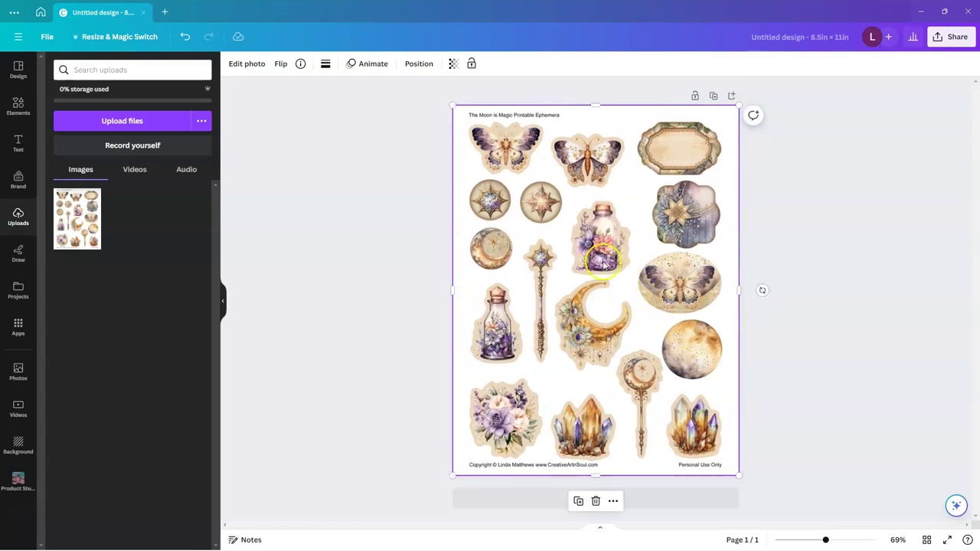
Step: Remove the sticker sheet photo's background with BG Remover and apply the Outline shadow effect
click(244, 65)
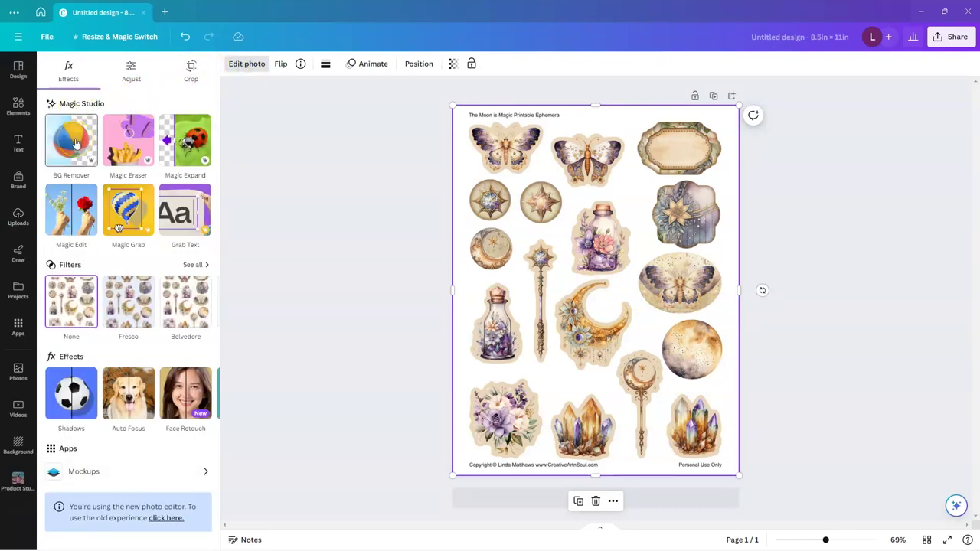
click(74, 144)
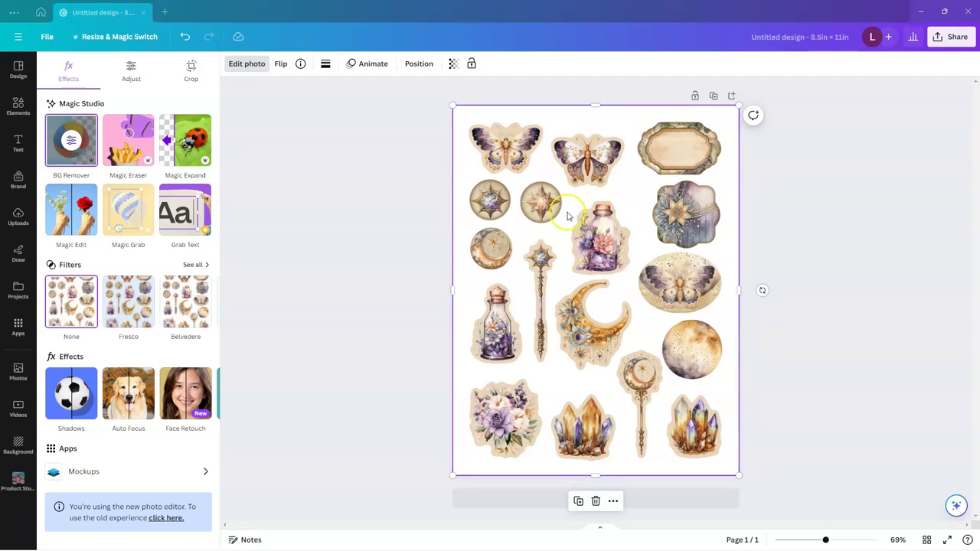
click(67, 393)
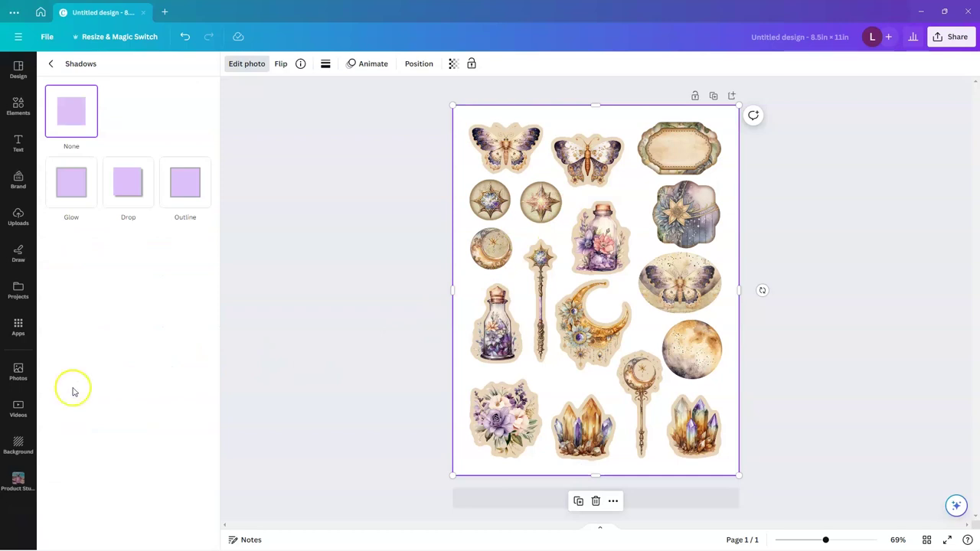
click(190, 188)
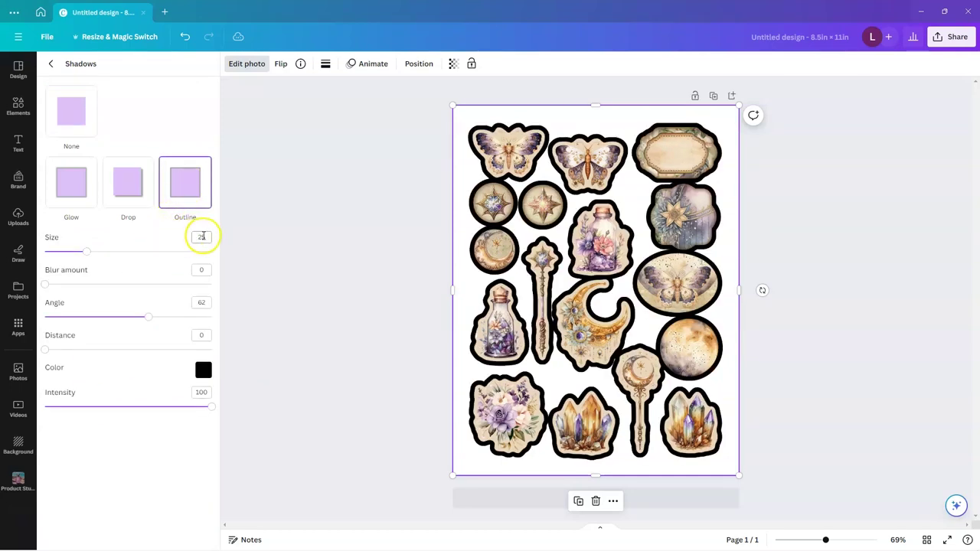
Step: Set the black outline's angle and distance to 0, intensity to 100 and size to 5
drag(149, 317, 44, 318)
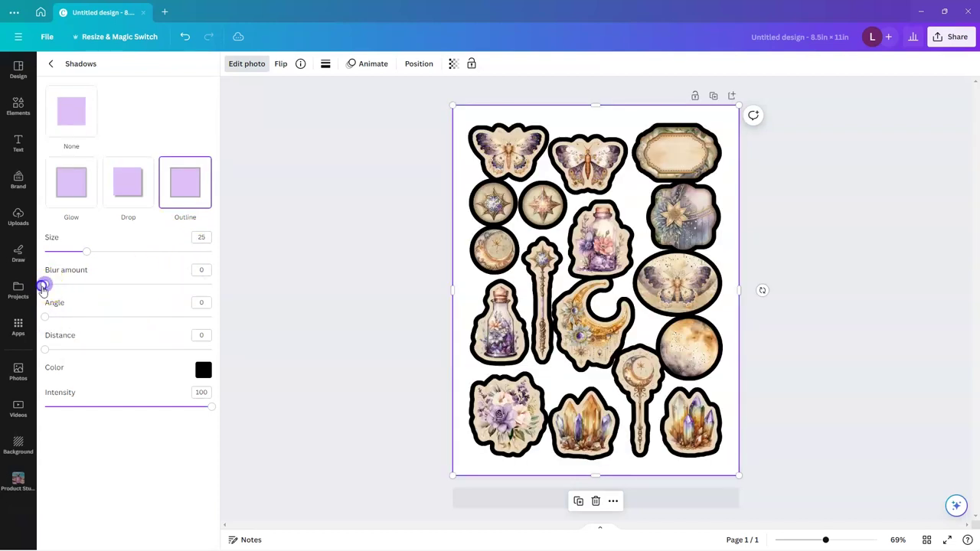
click(44, 350)
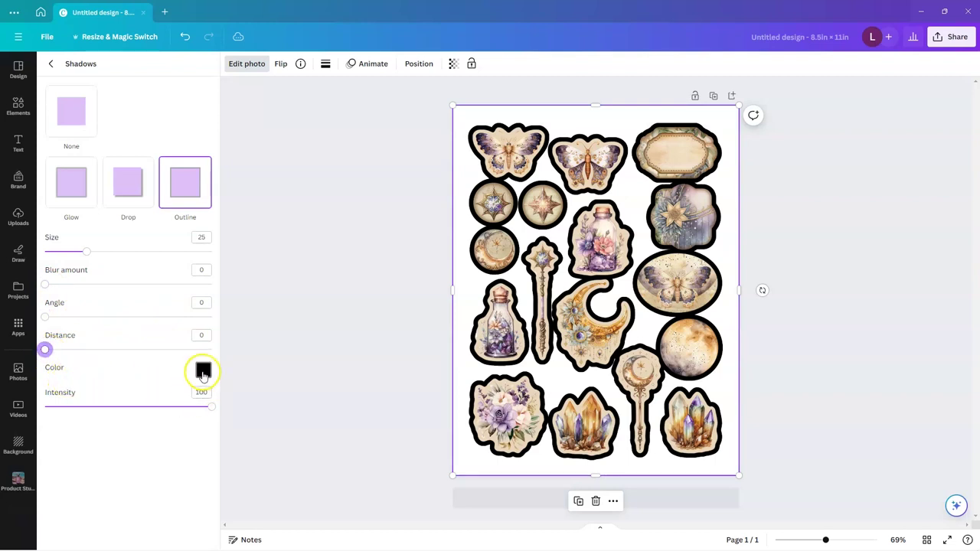
click(211, 407)
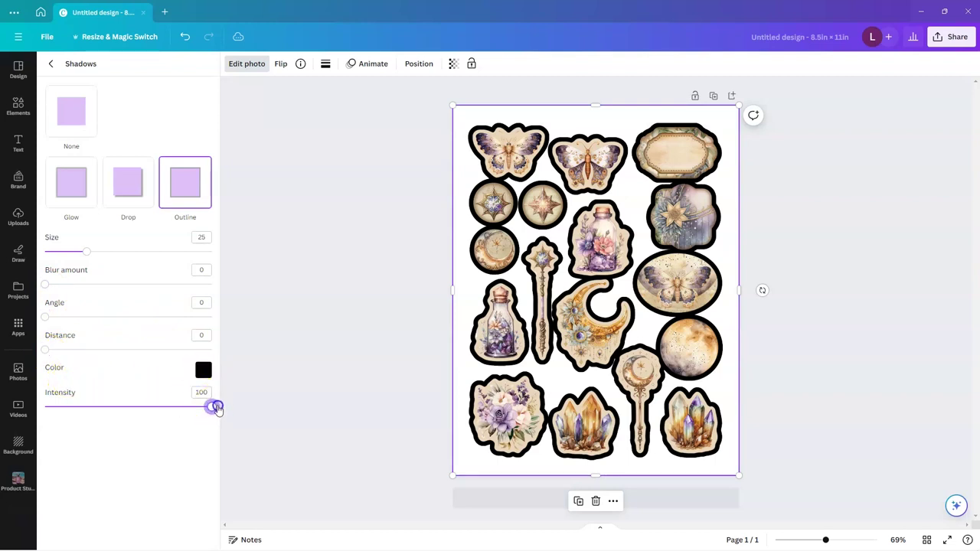
text(15)
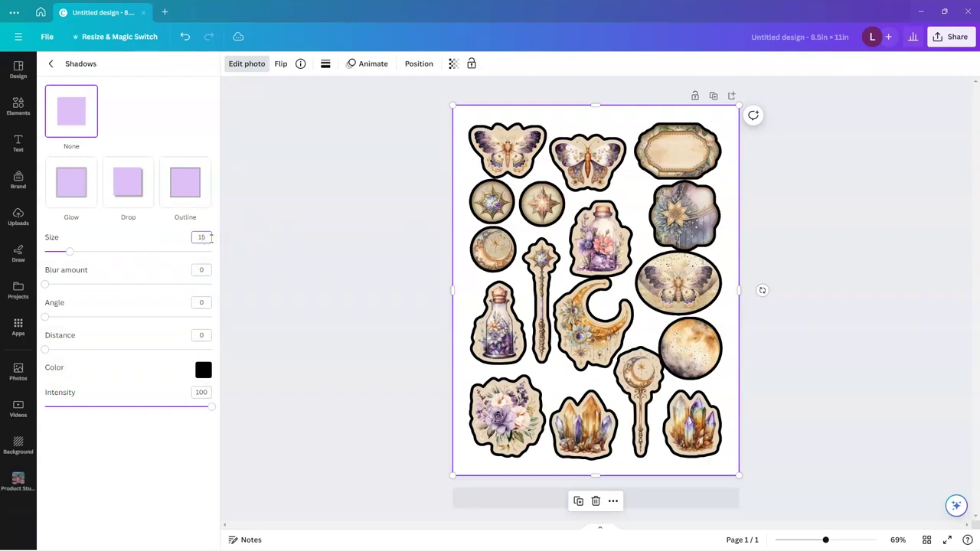
key(Tab)
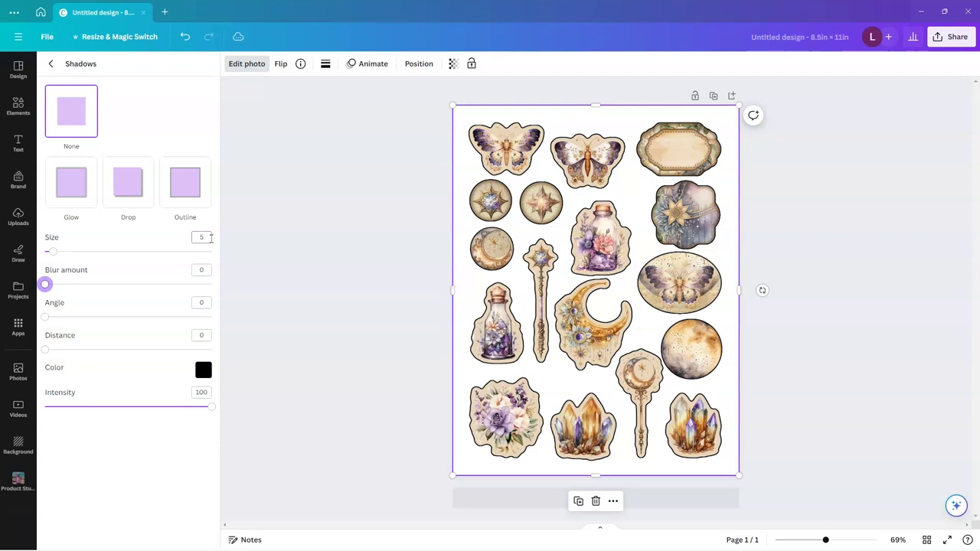
click(252, 205)
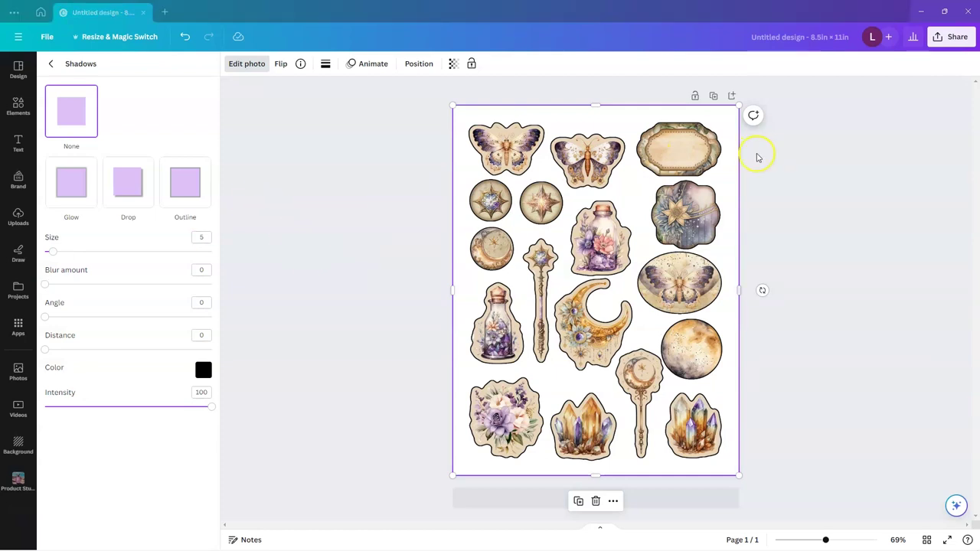
Step: Open the download options for the outlined sticker sheet design
click(952, 36)
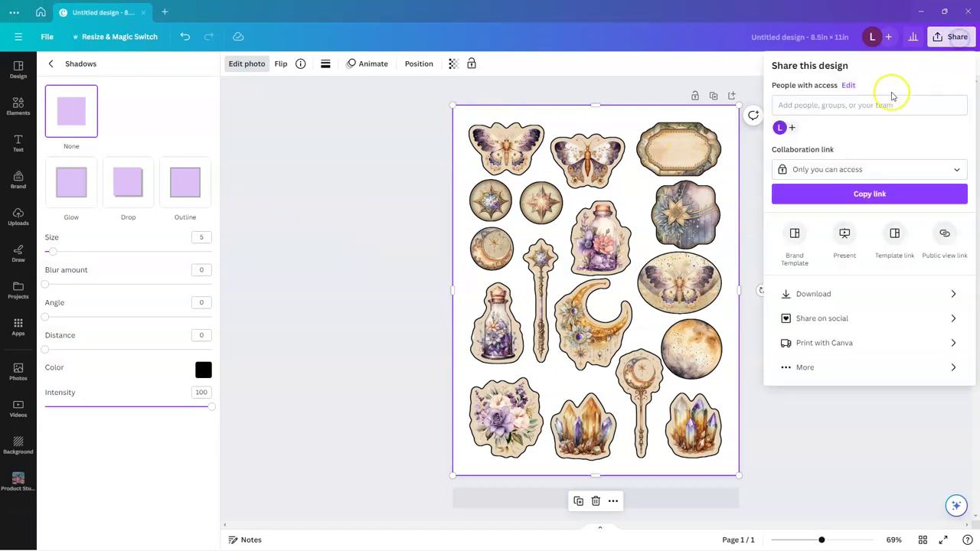
click(858, 294)
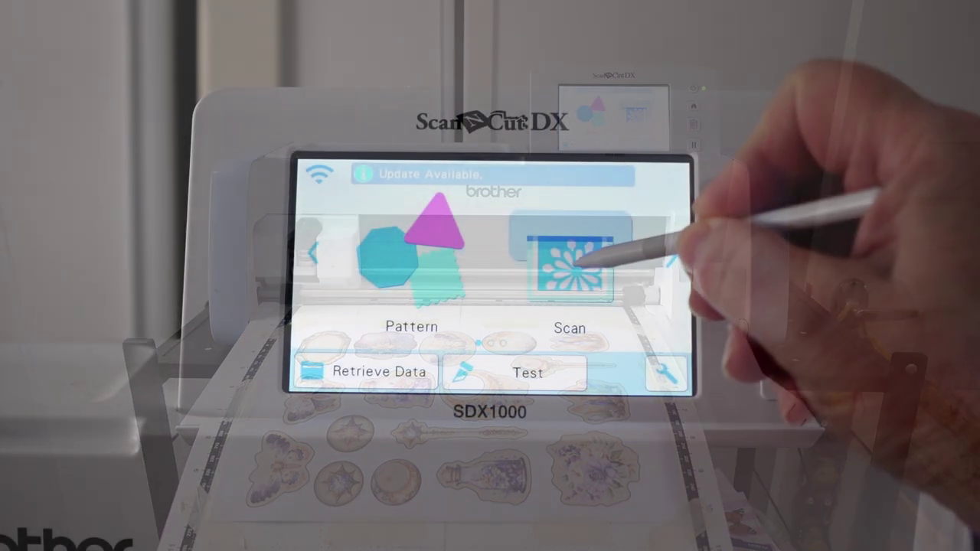
click(574, 262)
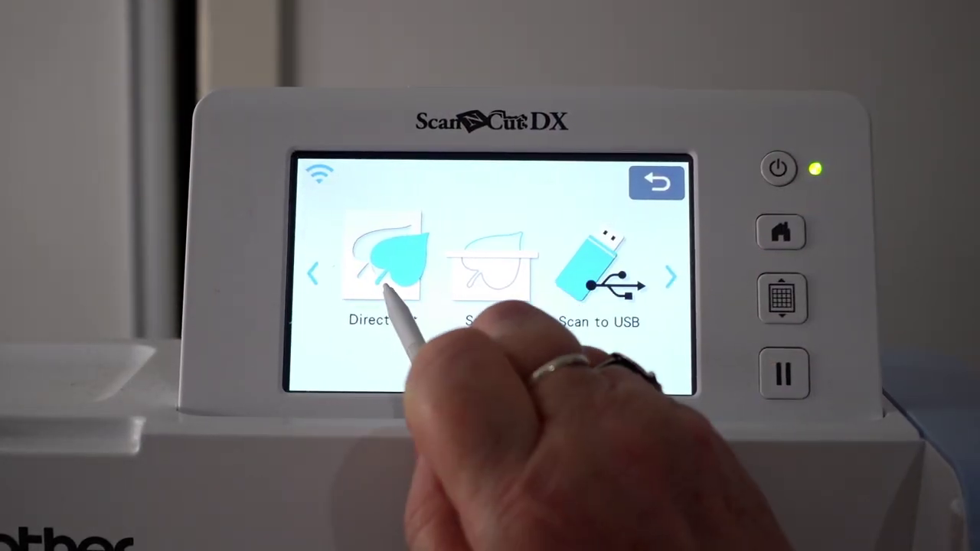
click(386, 287)
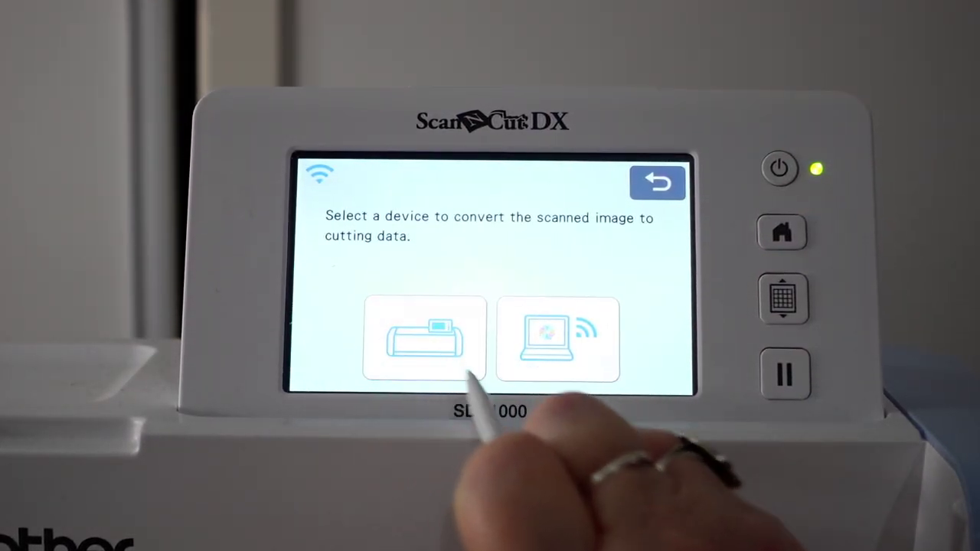
click(466, 369)
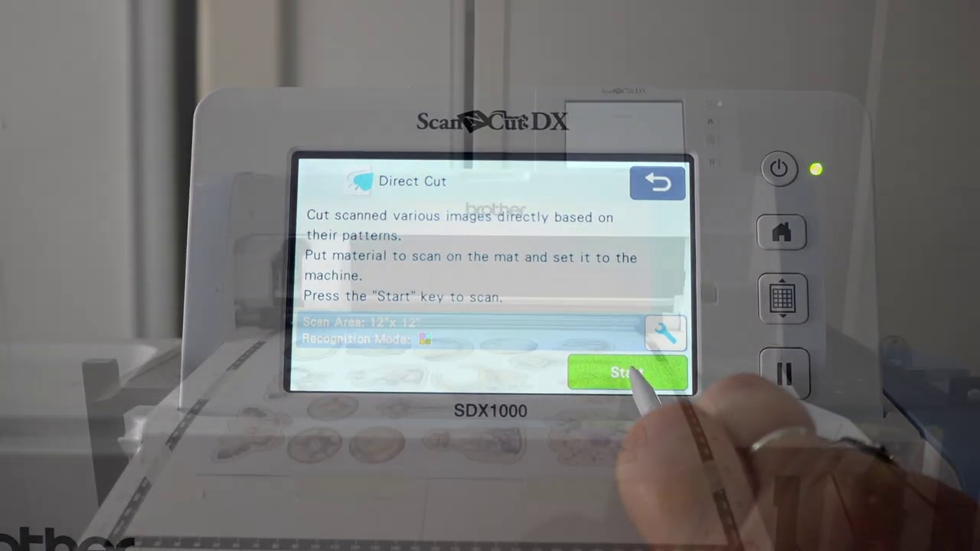
click(629, 373)
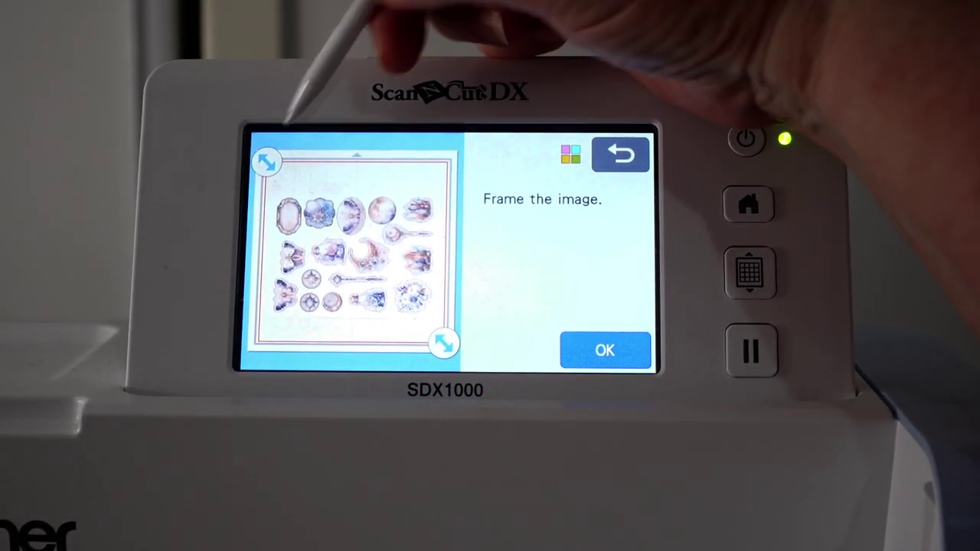
drag(269, 160, 273, 192)
drag(444, 344, 434, 316)
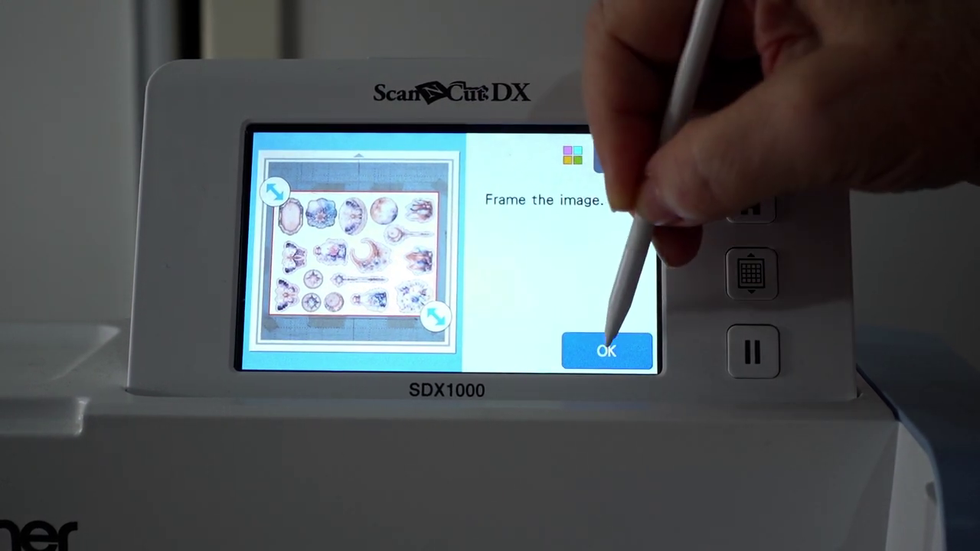